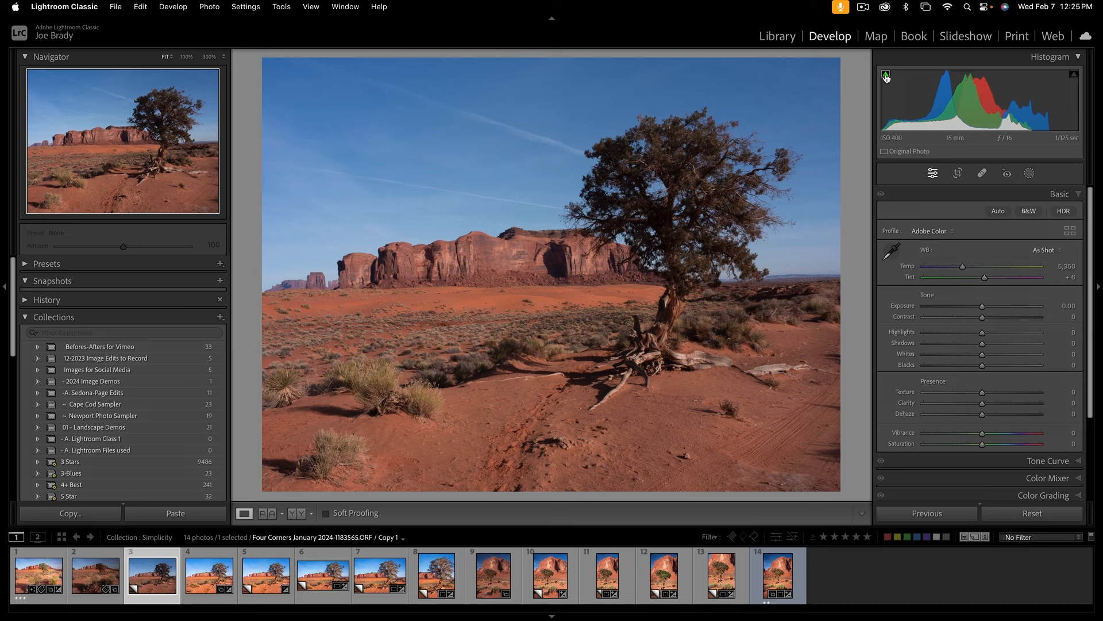
# - Set the photo's Exposure to +0.80, Contrast to +21 and Shadows to +100
pyautogui.click(887, 78)
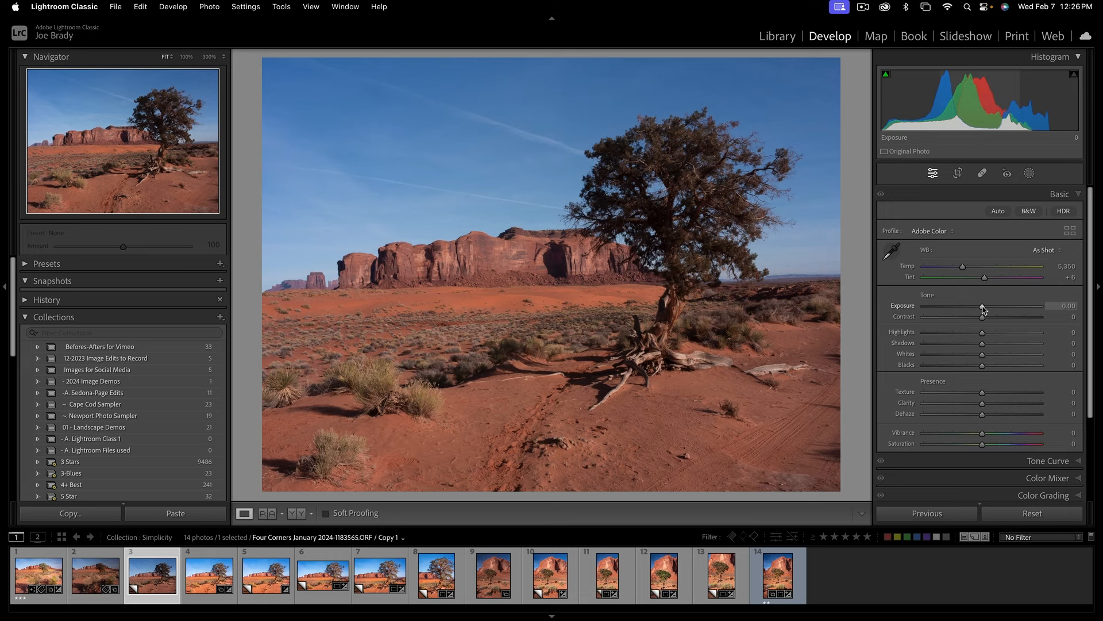
pyautogui.moveTo(984, 309); pyautogui.dragTo(994, 310)
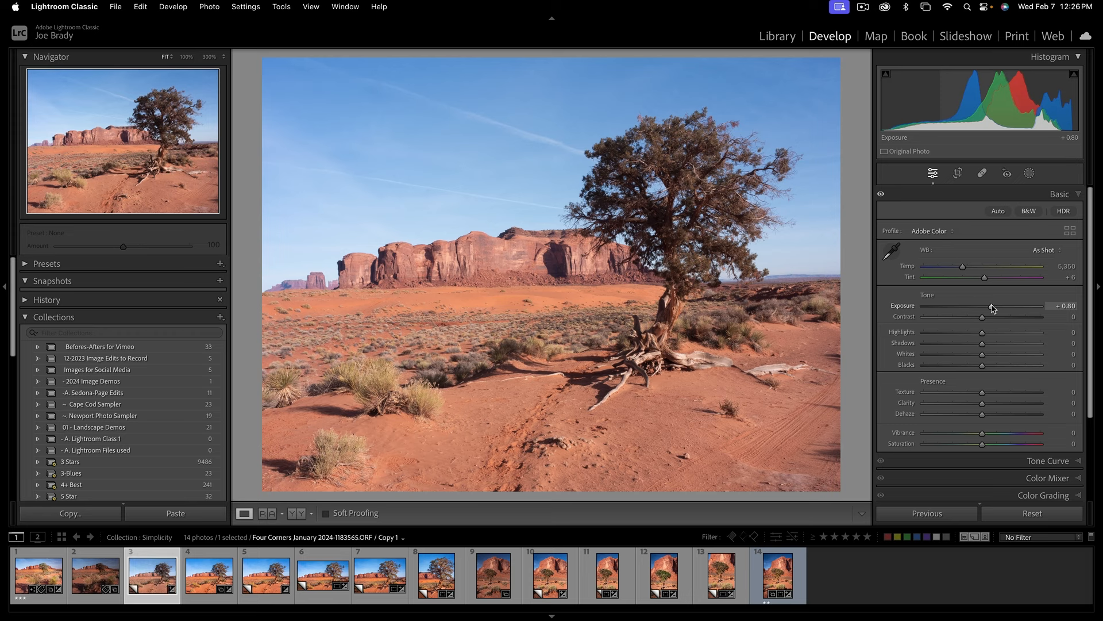
pyautogui.moveTo(983, 320); pyautogui.dragTo(996, 320)
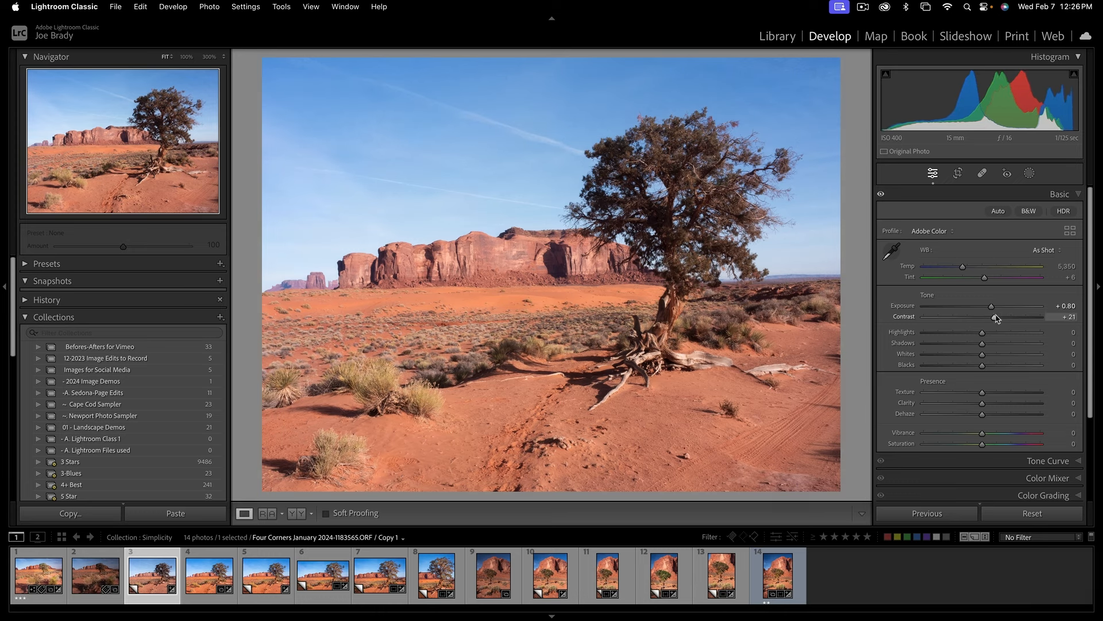
pyautogui.click(1043, 345)
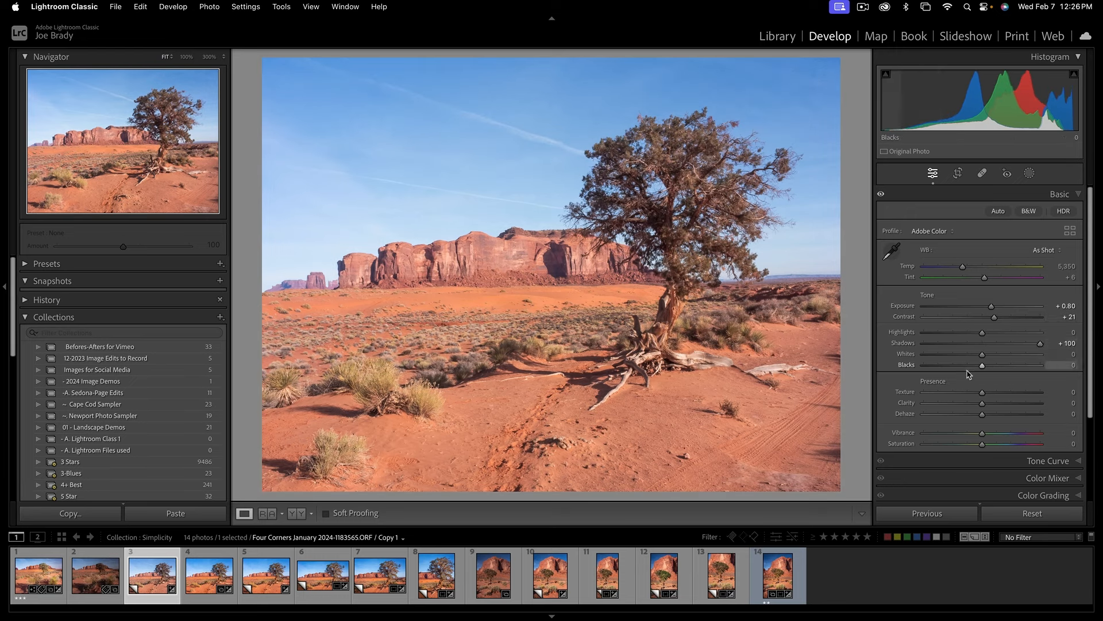
# - Set Texture to +25, Clarity to +18, Dehaze to +12, Vibrance to +26 and Saturation to +11
pyautogui.scroll(-5, 970, 374)
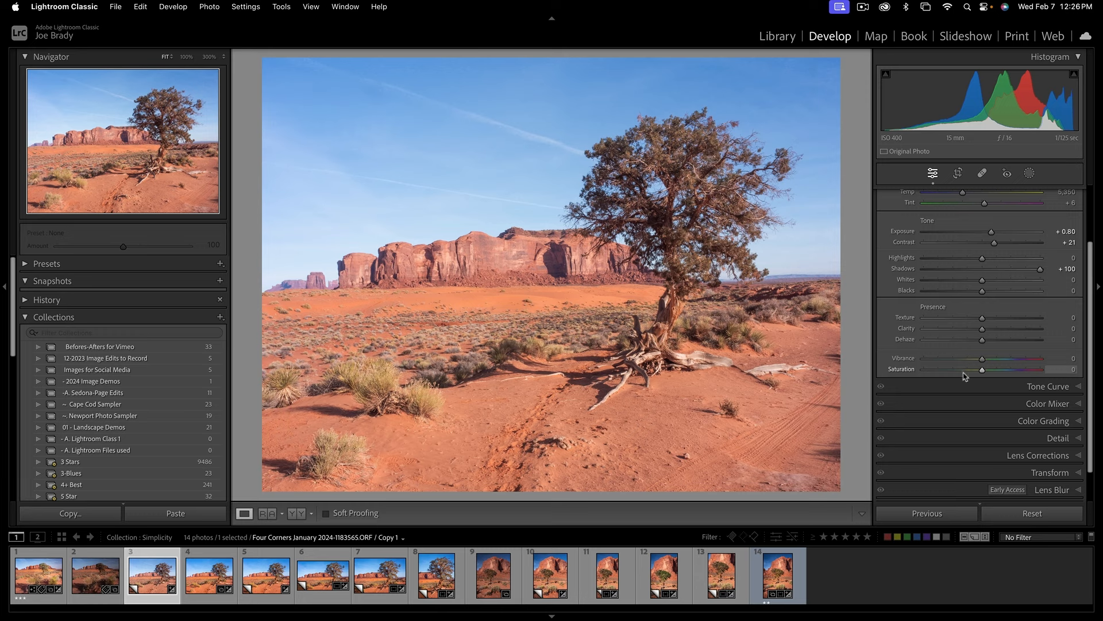
pyautogui.click(998, 319)
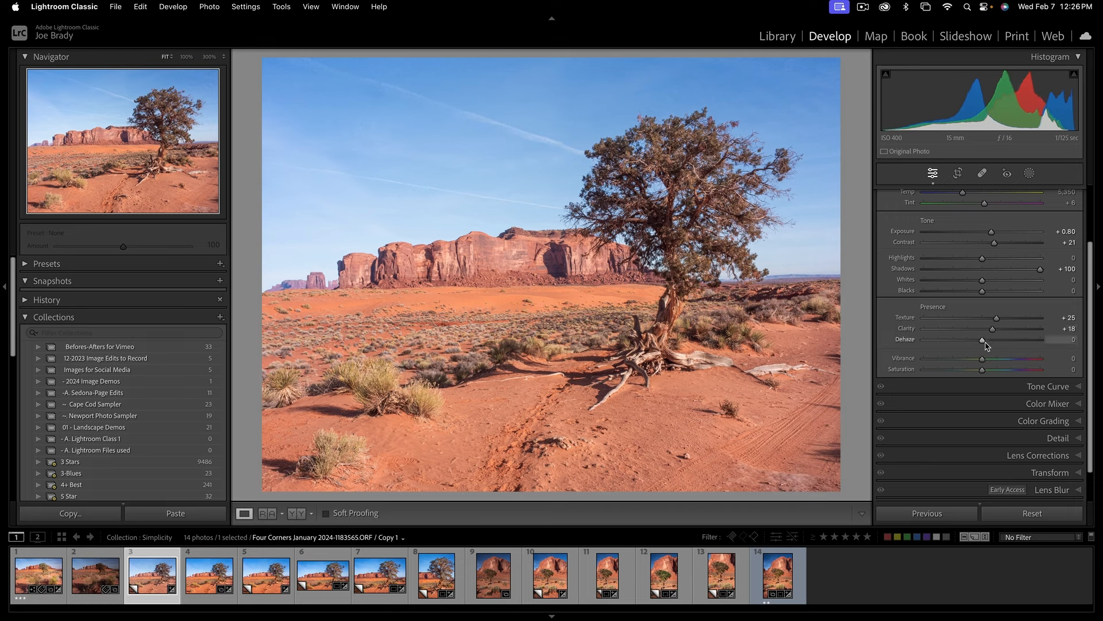
pyautogui.moveTo(984, 341); pyautogui.dragTo(991, 343)
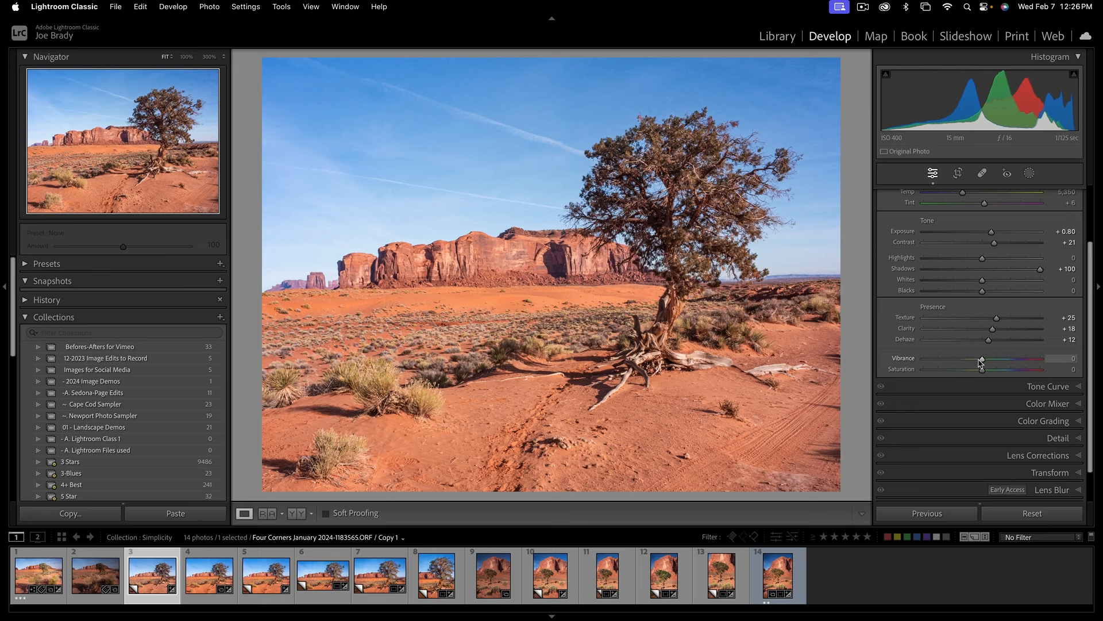
pyautogui.moveTo(982, 360); pyautogui.dragTo(998, 360)
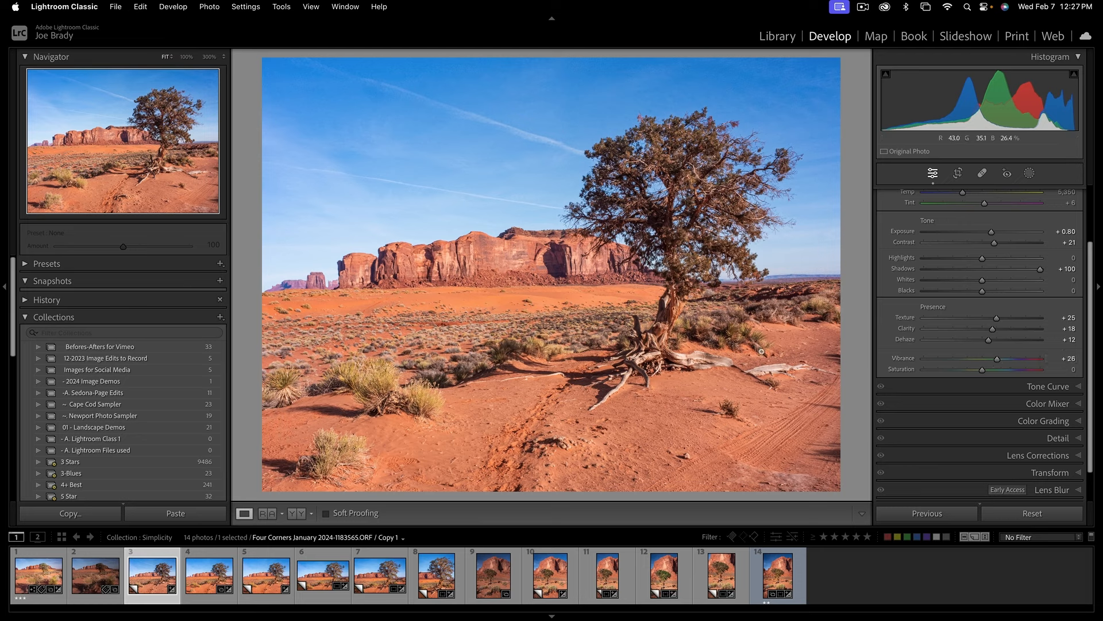
pyautogui.moveTo(963, 371); pyautogui.dragTo(990, 372)
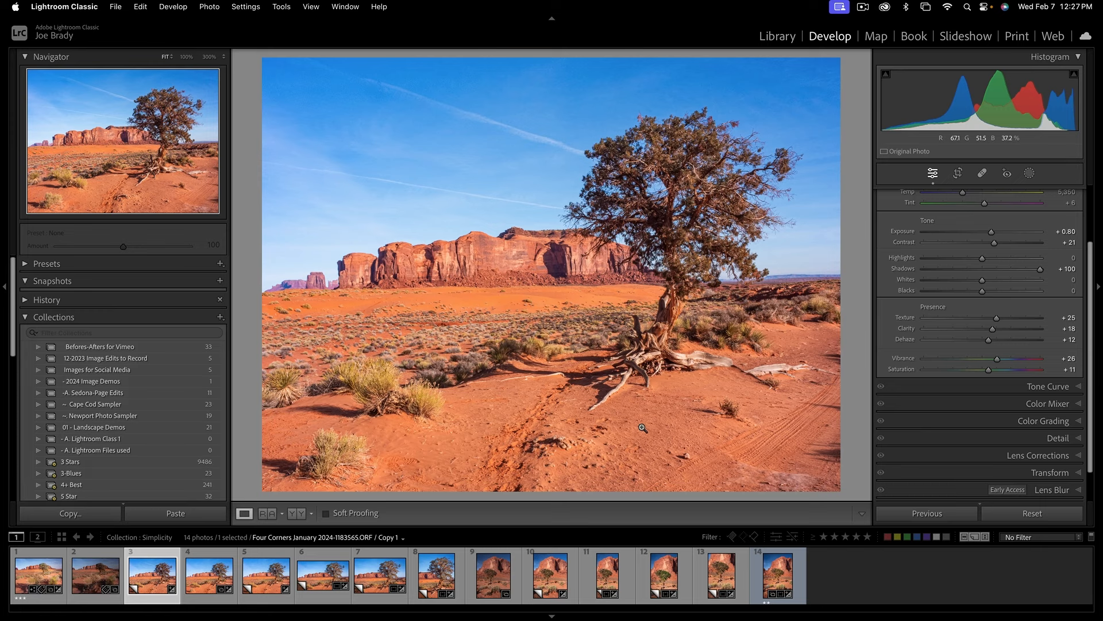
# - Preserve the edits in a new virtual copy and reset Copy 1 to its unedited settings, ending on the edited copy
pyautogui.press('super+apostrophe')
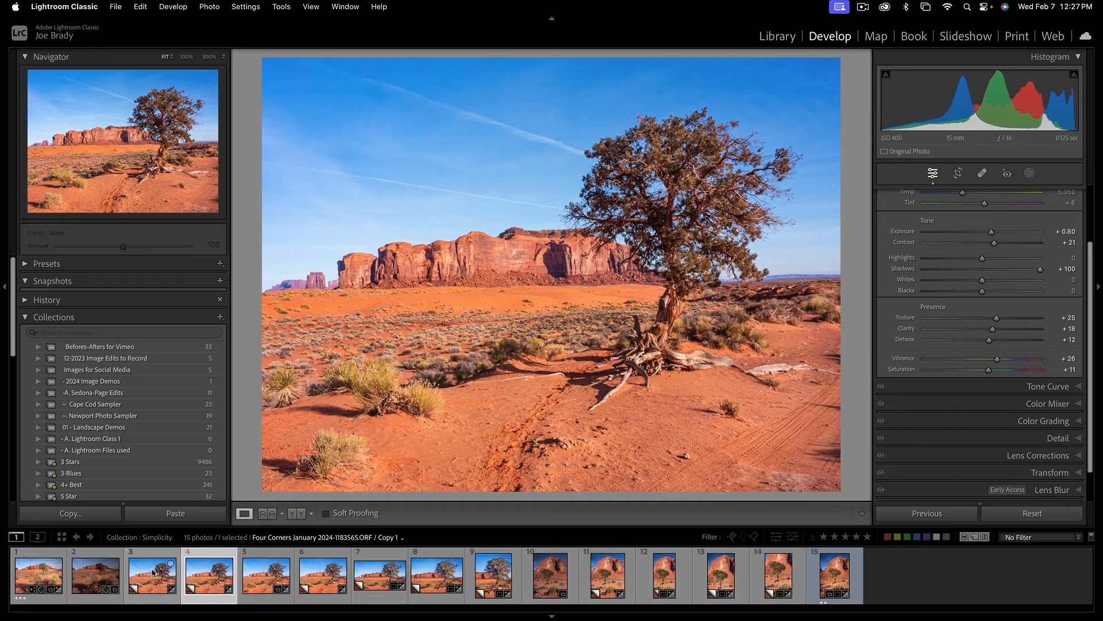
pyautogui.click(153, 573)
pyautogui.click(1032, 513)
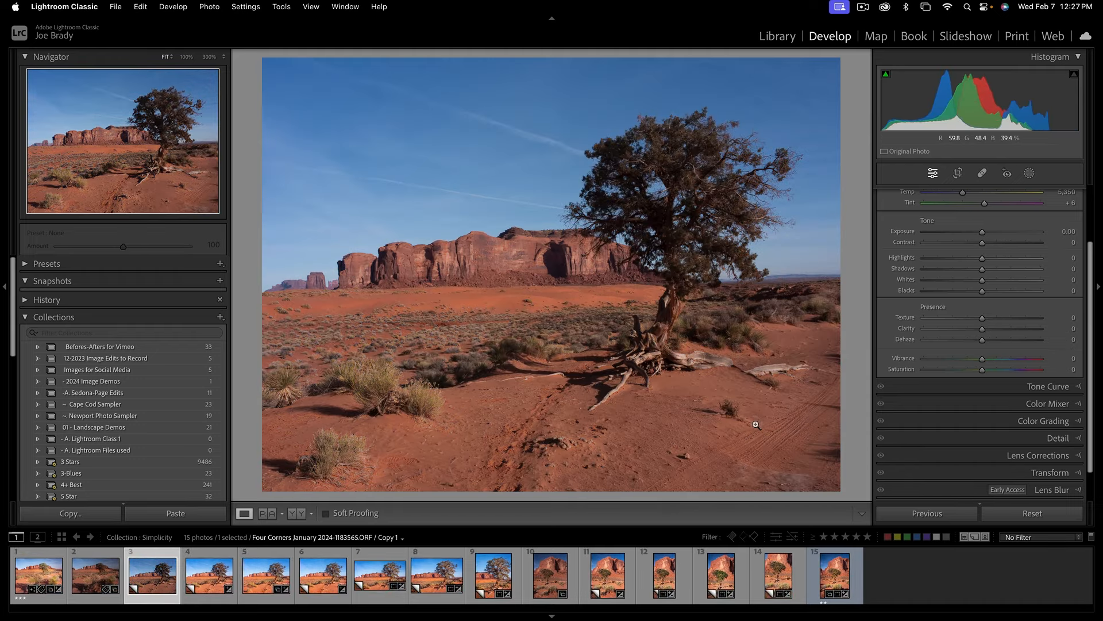
pyautogui.press('Right')
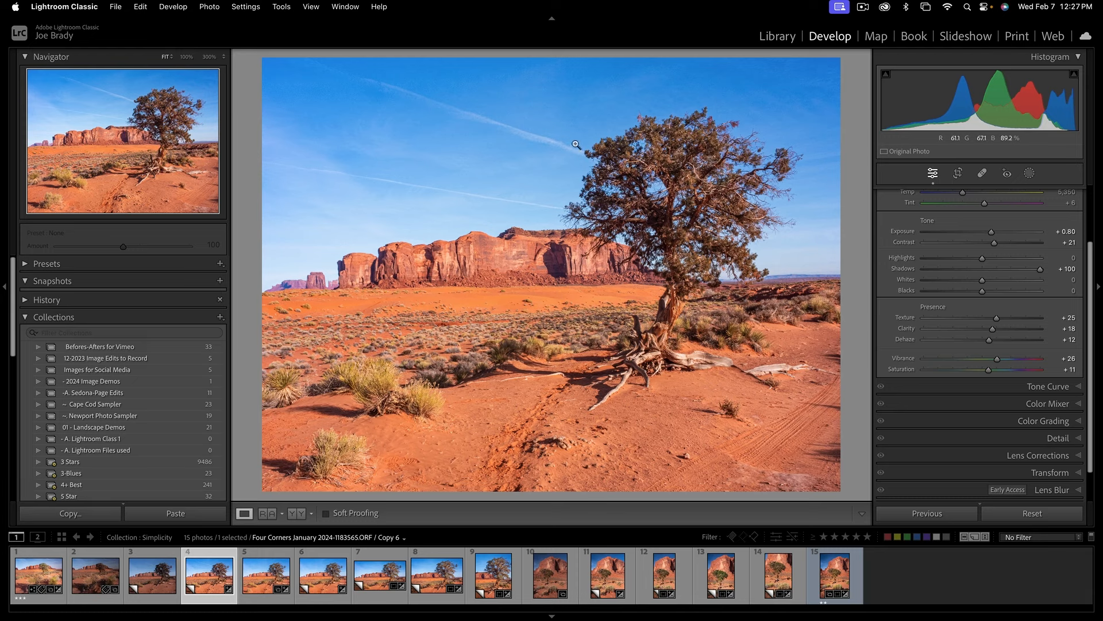
# - Heal away the upper contrail in the sky, comparing the Clone and Remove modes on the repair before keeping Heal
pyautogui.click(983, 174)
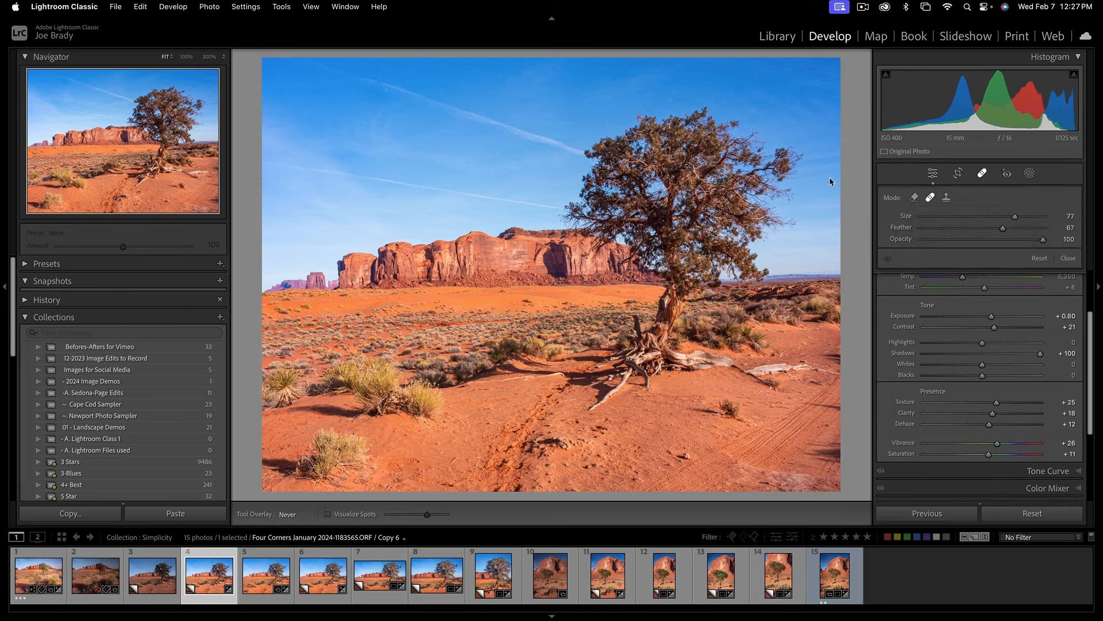
pyautogui.click(579, 153)
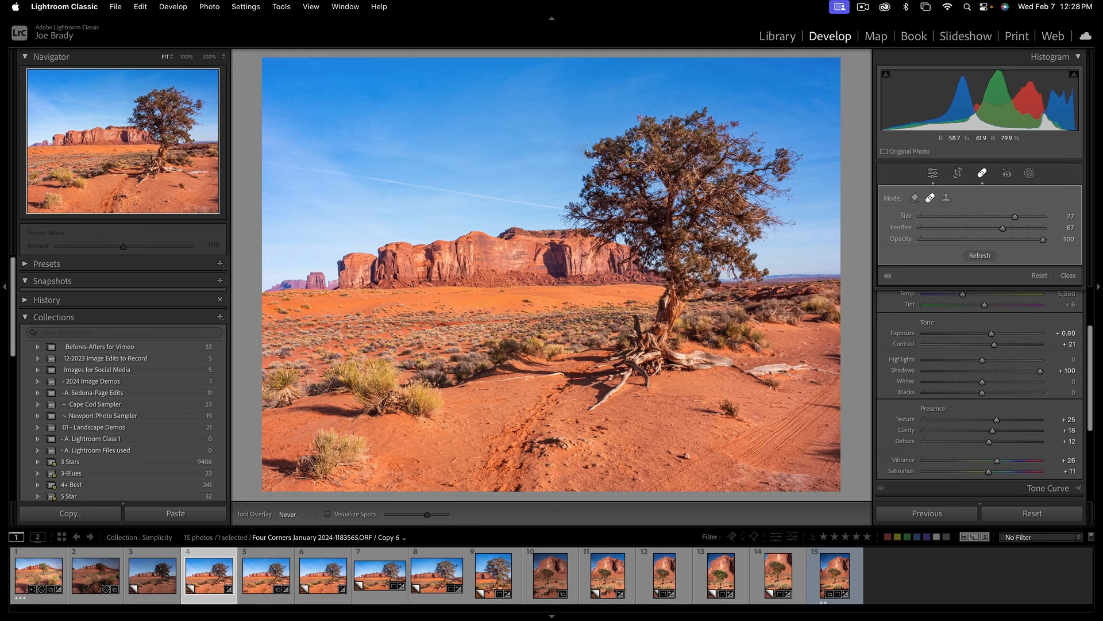
pyautogui.click(946, 199)
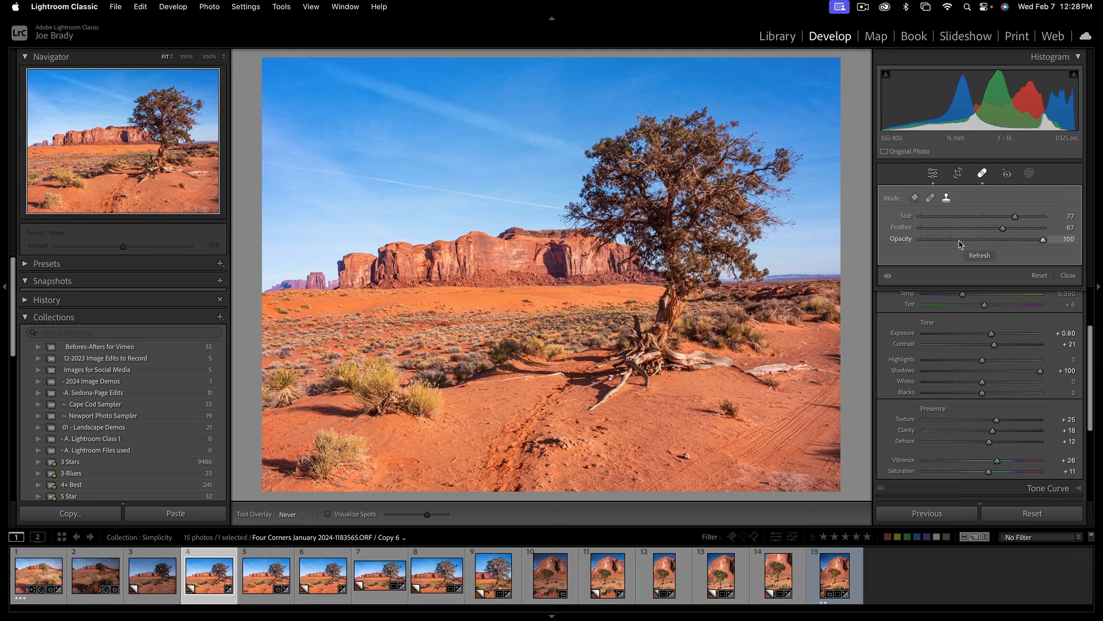
pyautogui.click(915, 197)
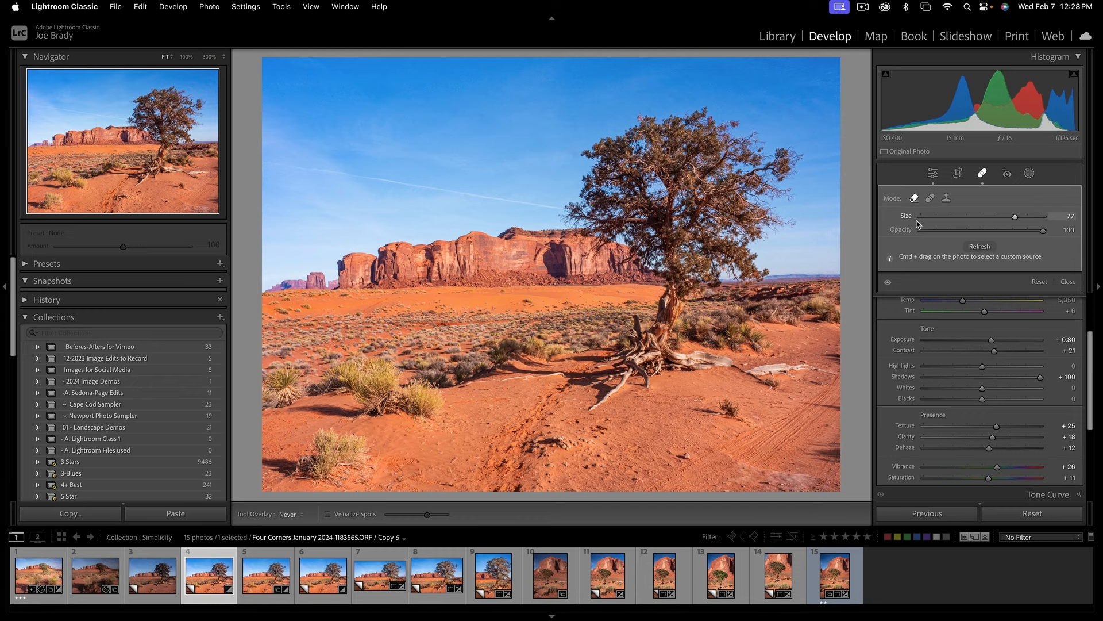
pyautogui.click(930, 199)
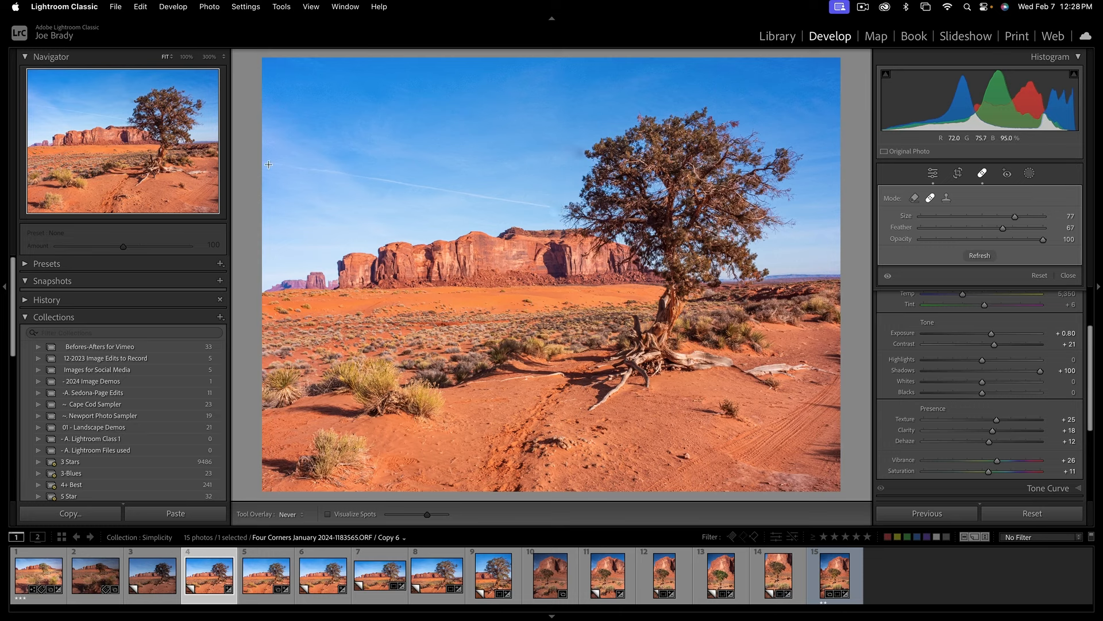
# - Heal away the lower contrail running from the photo's edge to the tree, and hide the repair overlays
pyautogui.moveTo(269, 163)
pyautogui.mouseDown()
pyautogui.moveTo(327, 190)
pyautogui.moveTo(568, 198)
pyautogui.mouseUp()
pyautogui.press('h')
pyautogui.press('Return')
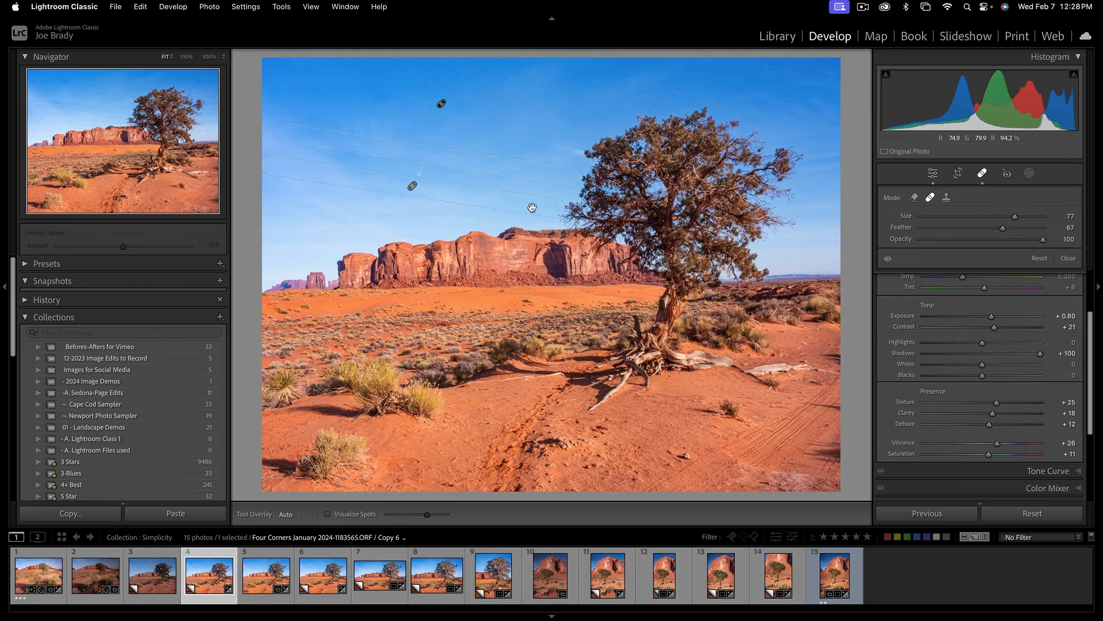
pyautogui.press('h')
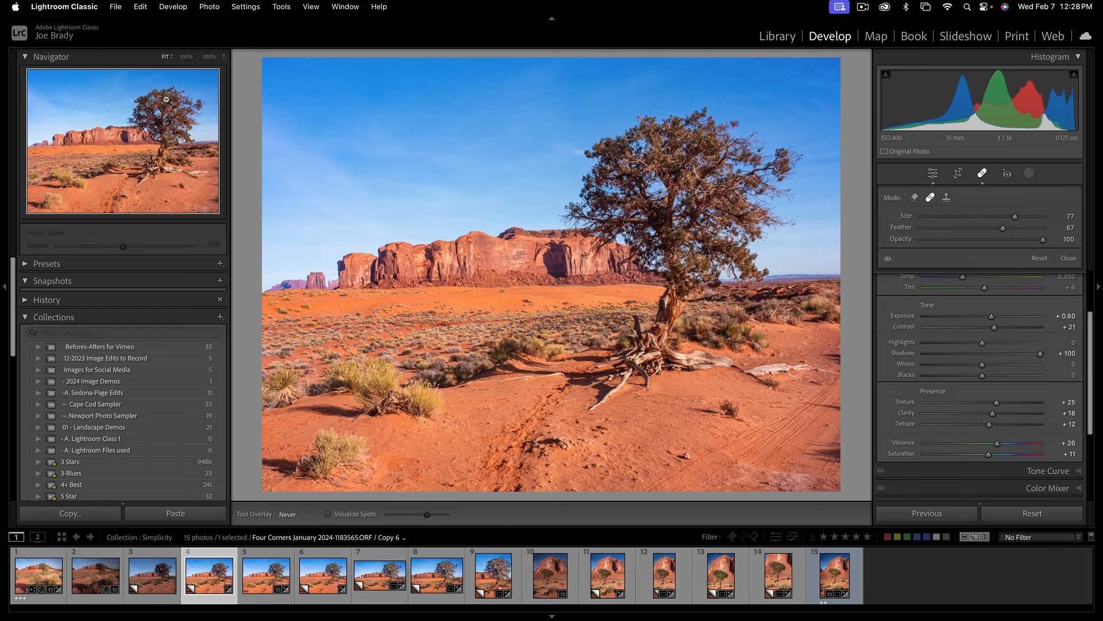
# - Inspect the tree edge at 300% and heal the leftover contrail patch beside the branches with a size 52 brush
pyautogui.click(208, 57)
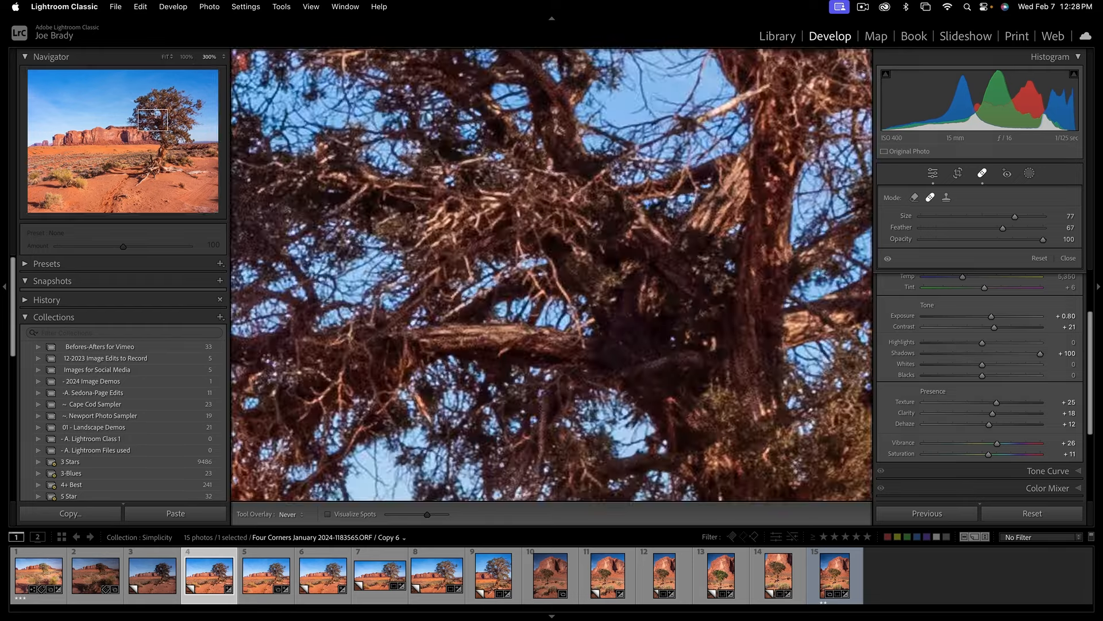
pyautogui.moveTo(152, 120); pyautogui.dragTo(135, 102)
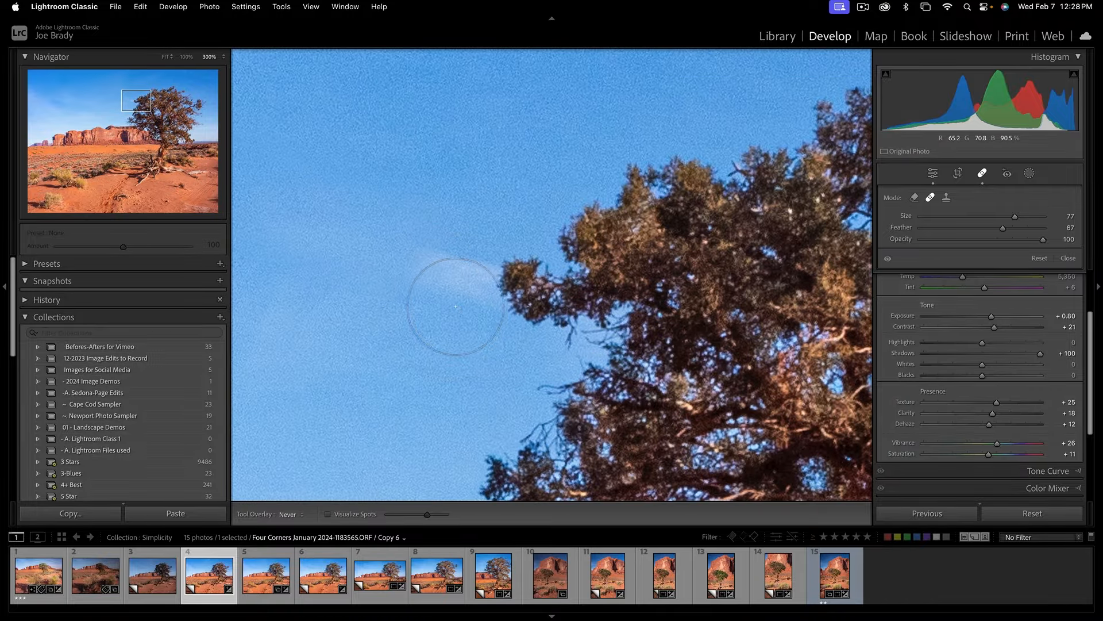
pyautogui.scroll(-2, 435, 306)
pyautogui.scroll(-5, 437, 306)
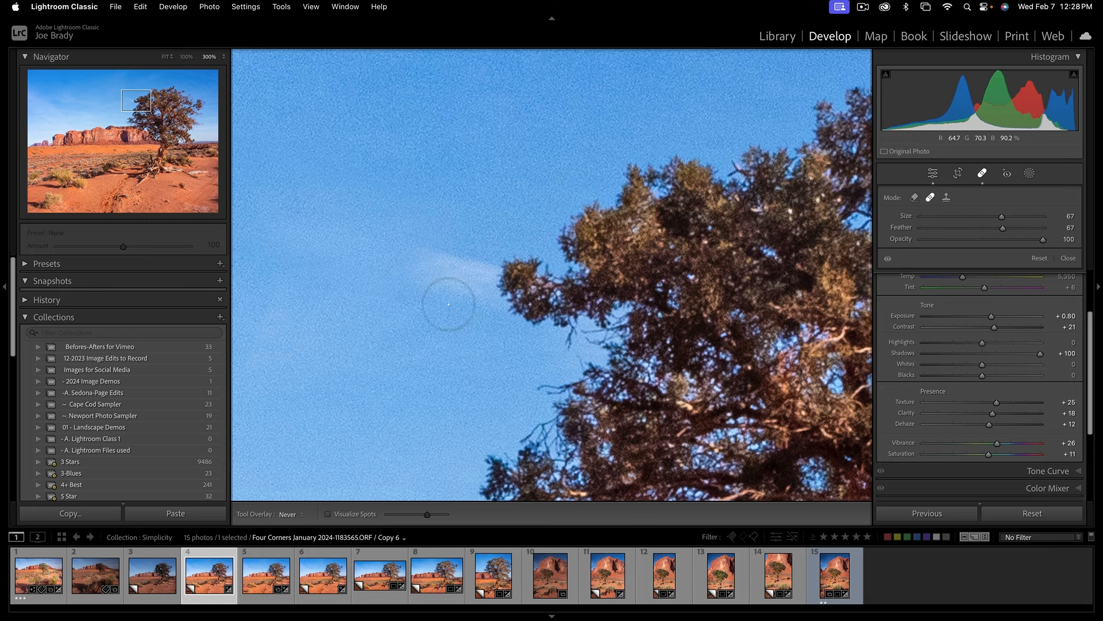
pyautogui.scroll(-3, 446, 300)
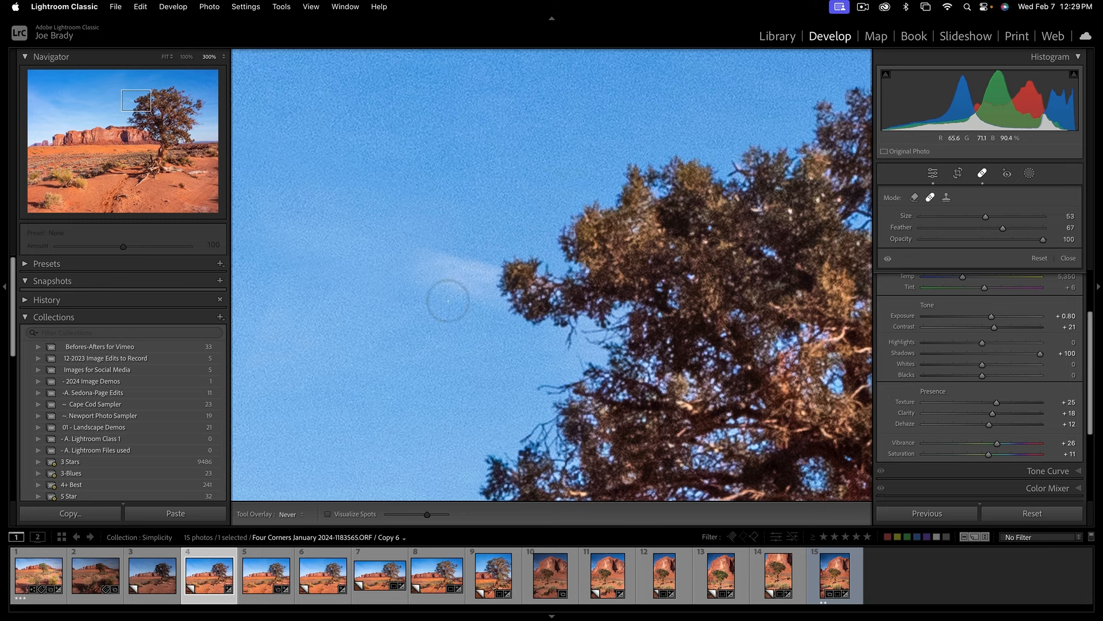
pyautogui.moveTo(428, 268); pyautogui.dragTo(464, 279)
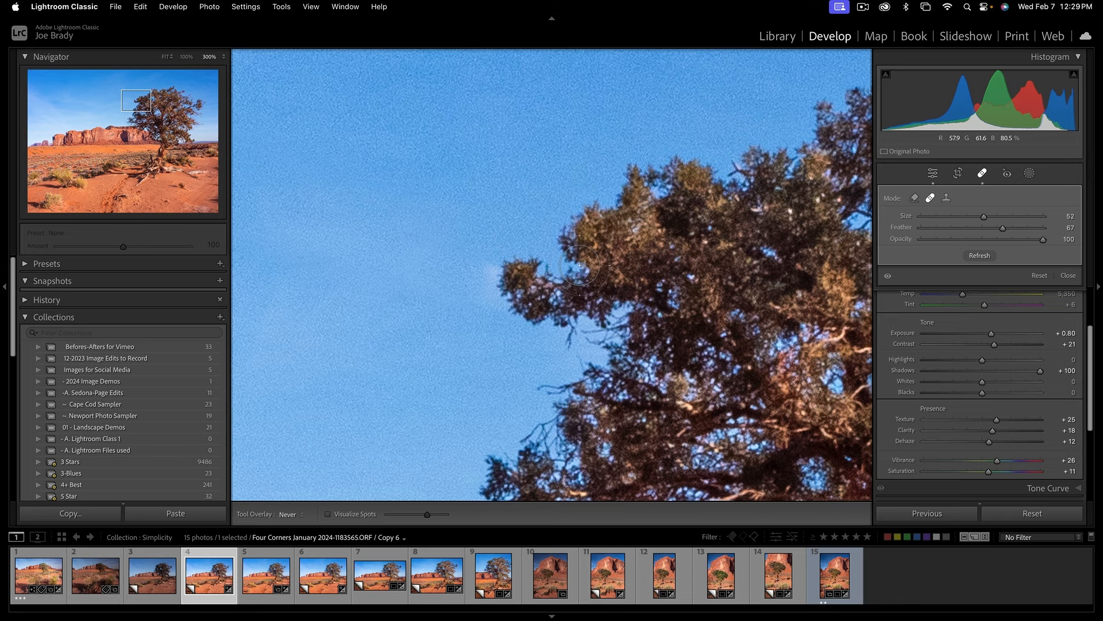
pyautogui.press('super+0')
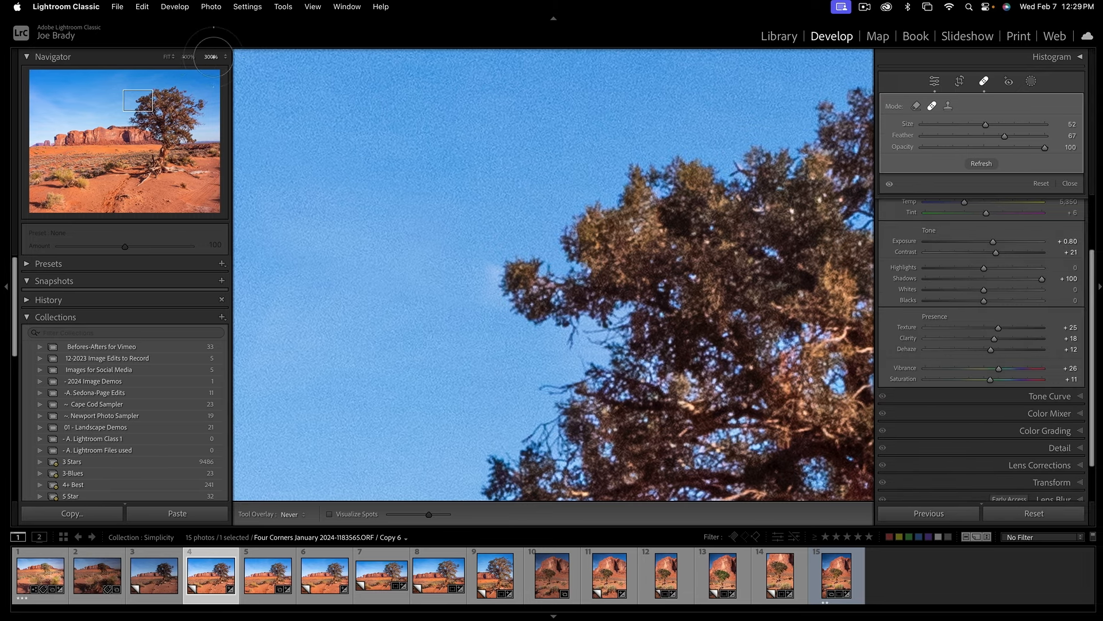
pyautogui.click(166, 57)
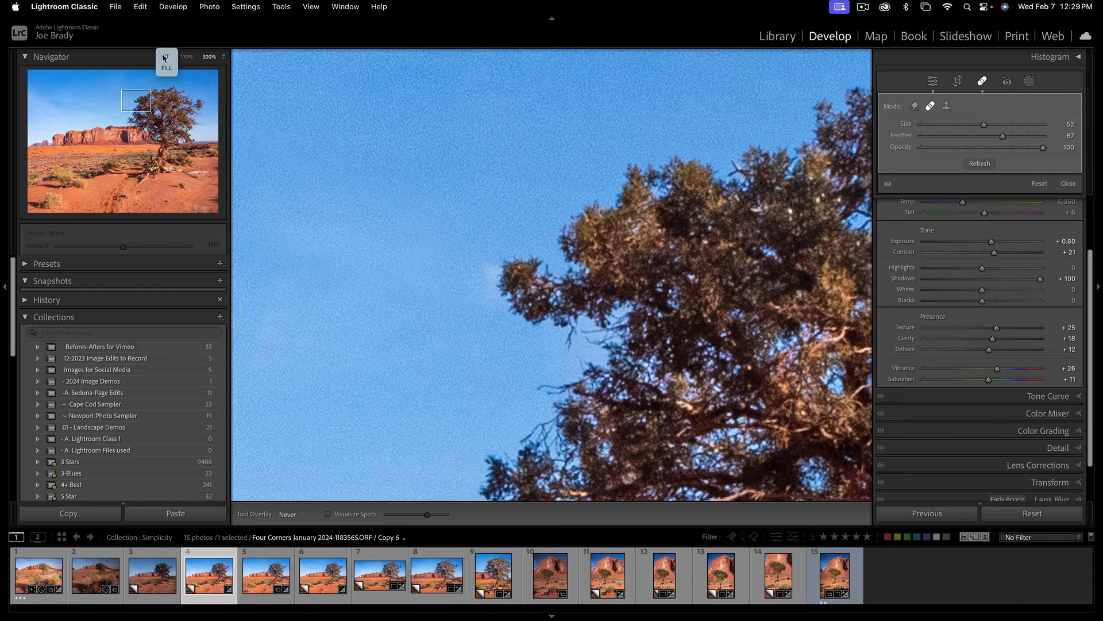
pyautogui.click(165, 58)
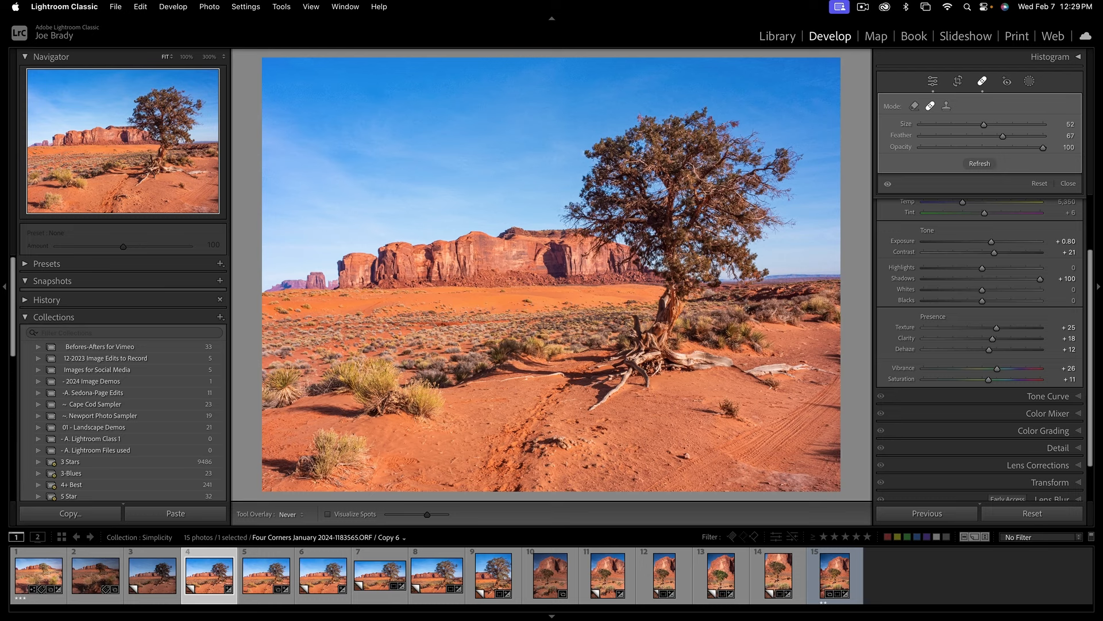
pyautogui.press('q')
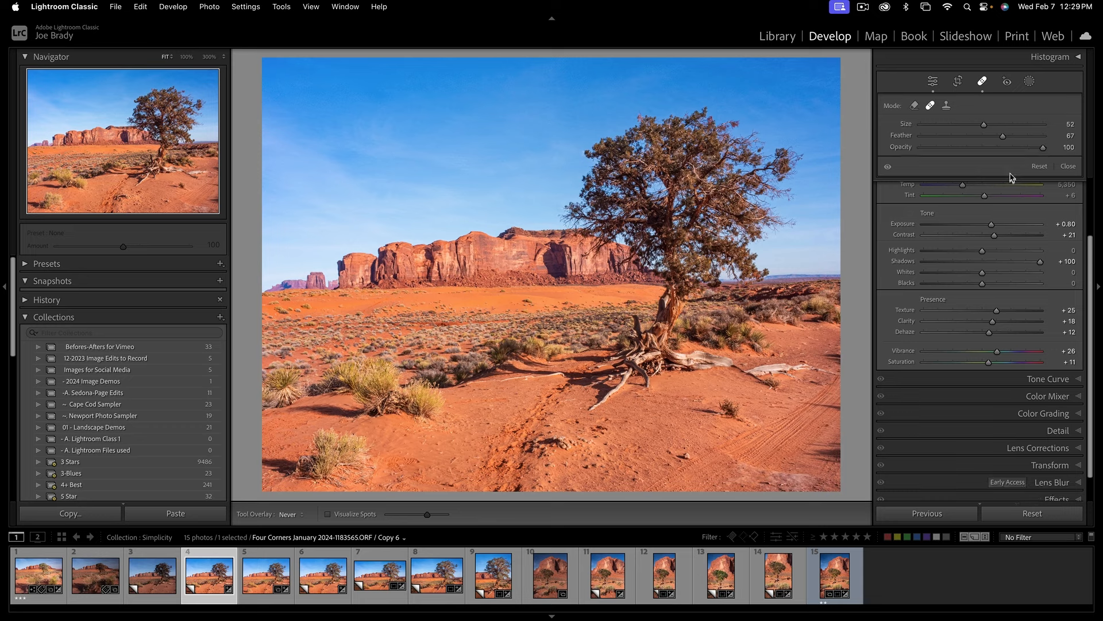
# - Create a brush mask with Auto Mask and paint it over the whole canopy of the tree
pyautogui.click(1030, 81)
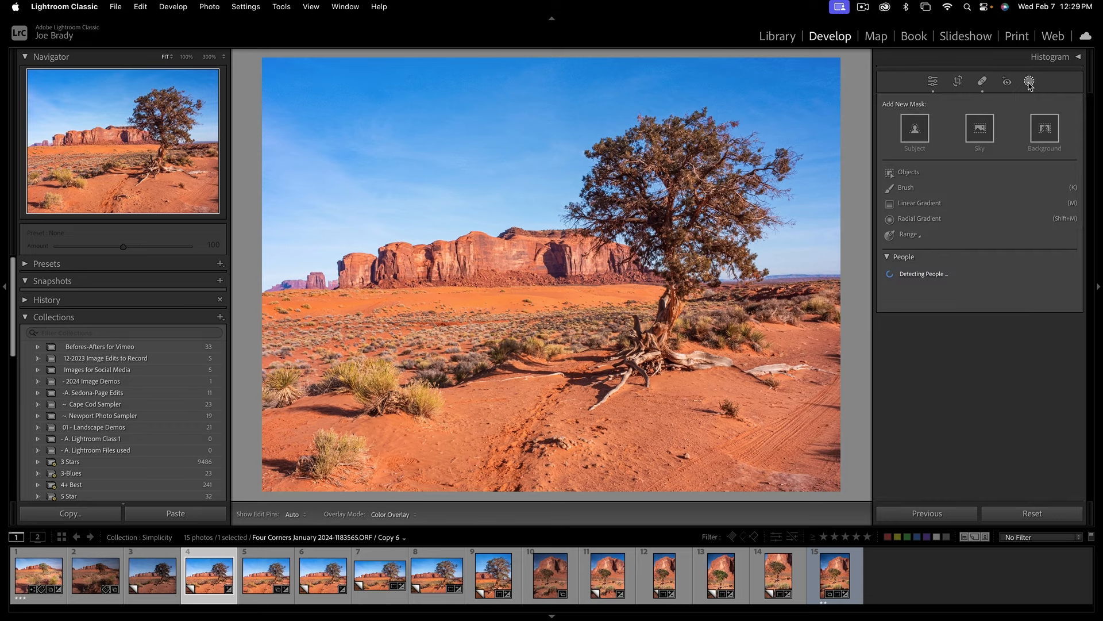
pyautogui.click(904, 187)
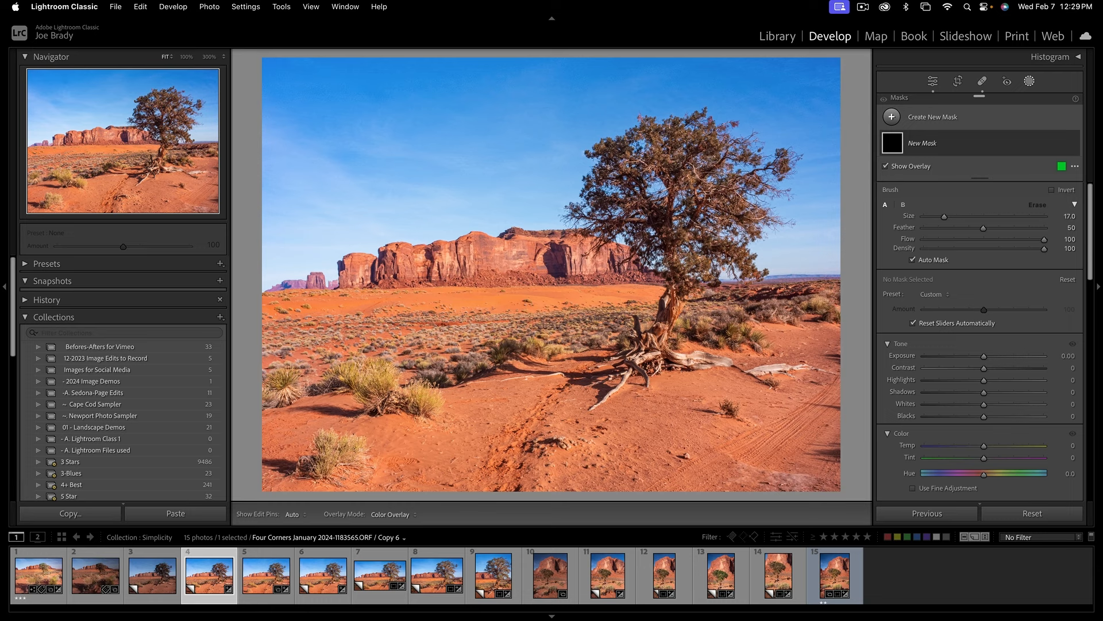
pyautogui.click(731, 207)
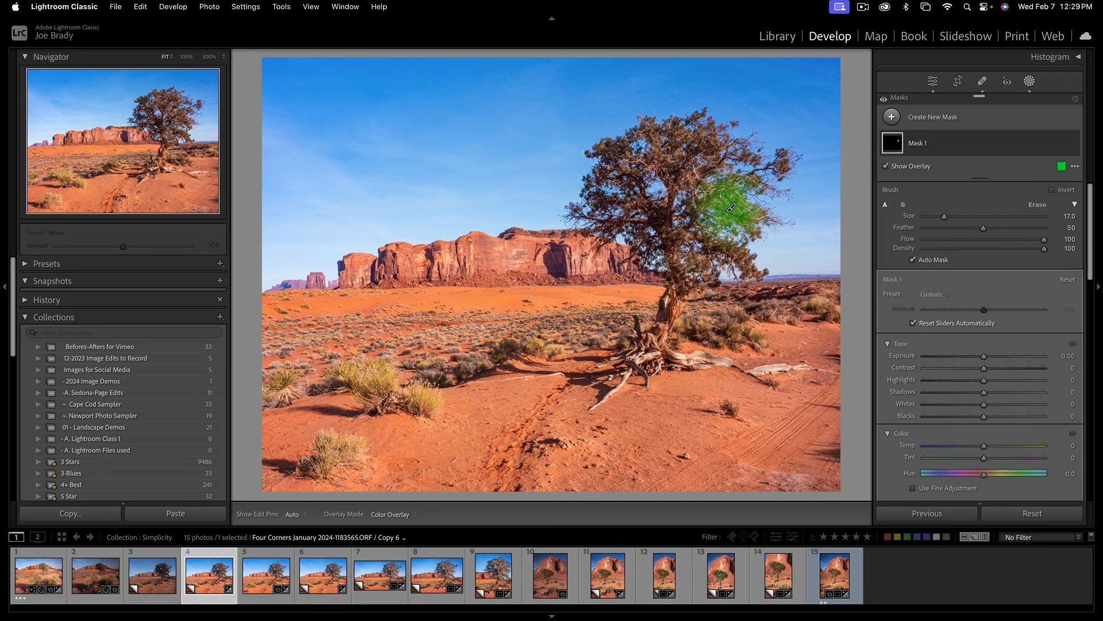
pyautogui.moveTo(721, 196)
pyautogui.mouseDown()
pyautogui.moveTo(688, 150)
pyautogui.moveTo(673, 160)
pyautogui.moveTo(632, 135)
pyautogui.moveTo(655, 146)
pyautogui.moveTo(612, 149)
pyautogui.moveTo(614, 176)
pyautogui.moveTo(638, 204)
pyautogui.moveTo(633, 238)
pyautogui.moveTo(676, 267)
pyautogui.moveTo(673, 290)
pyautogui.mouseUp()
pyautogui.click(725, 253)
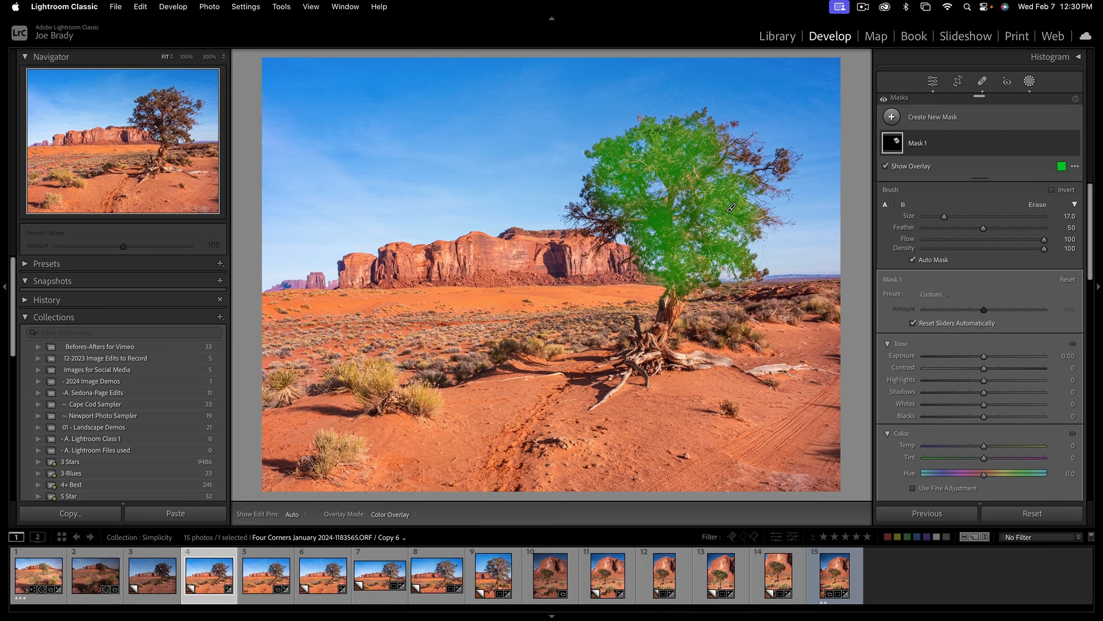
pyautogui.click(783, 167)
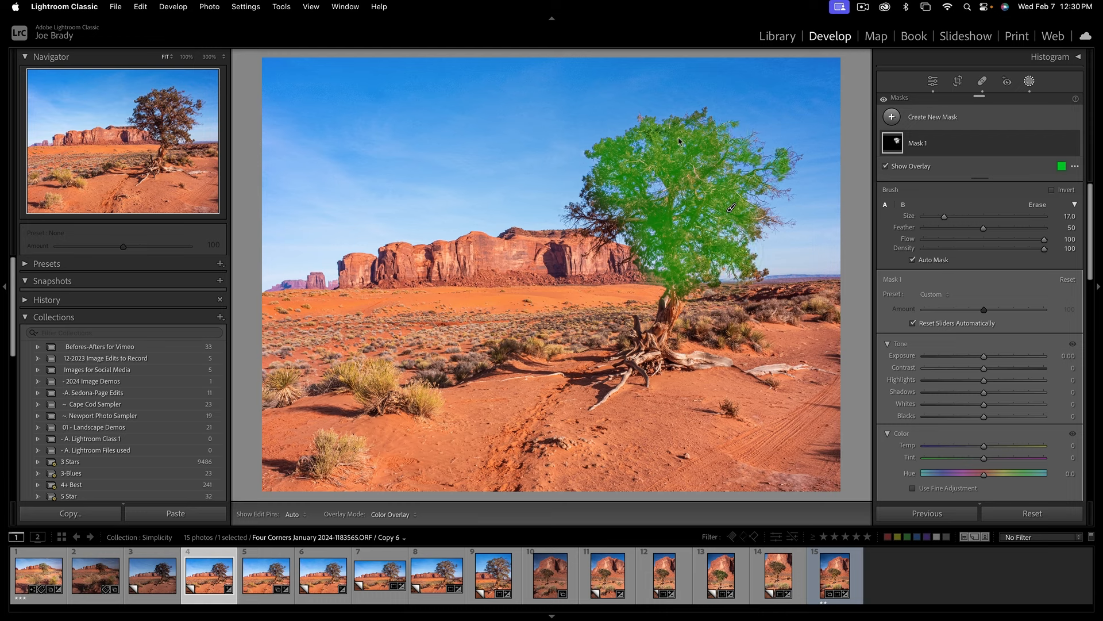
pyautogui.click(580, 216)
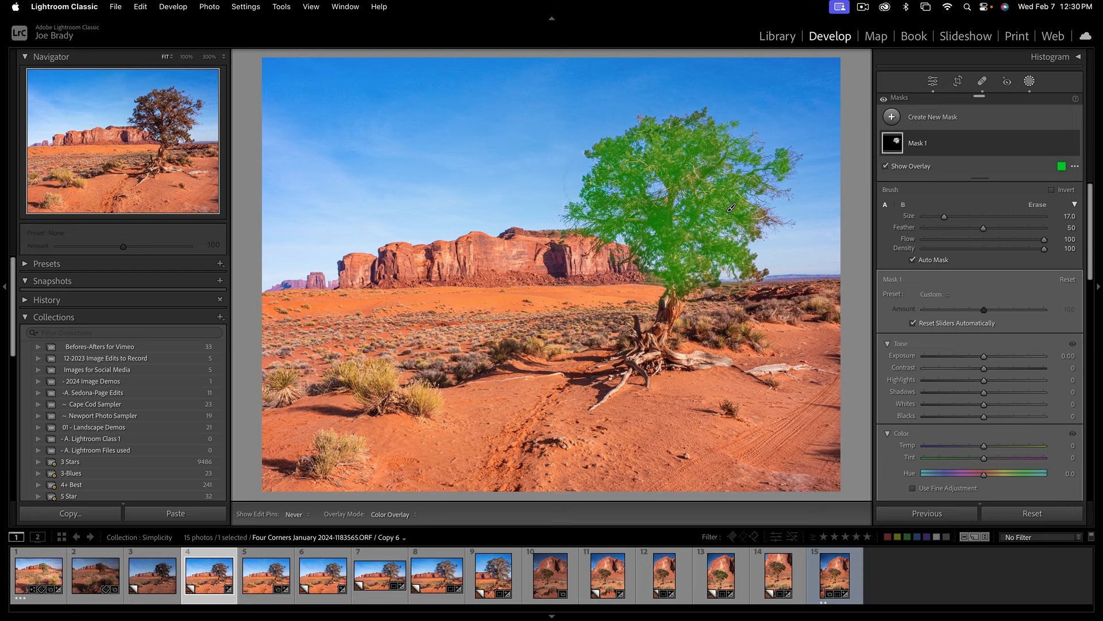
pyautogui.click(698, 119)
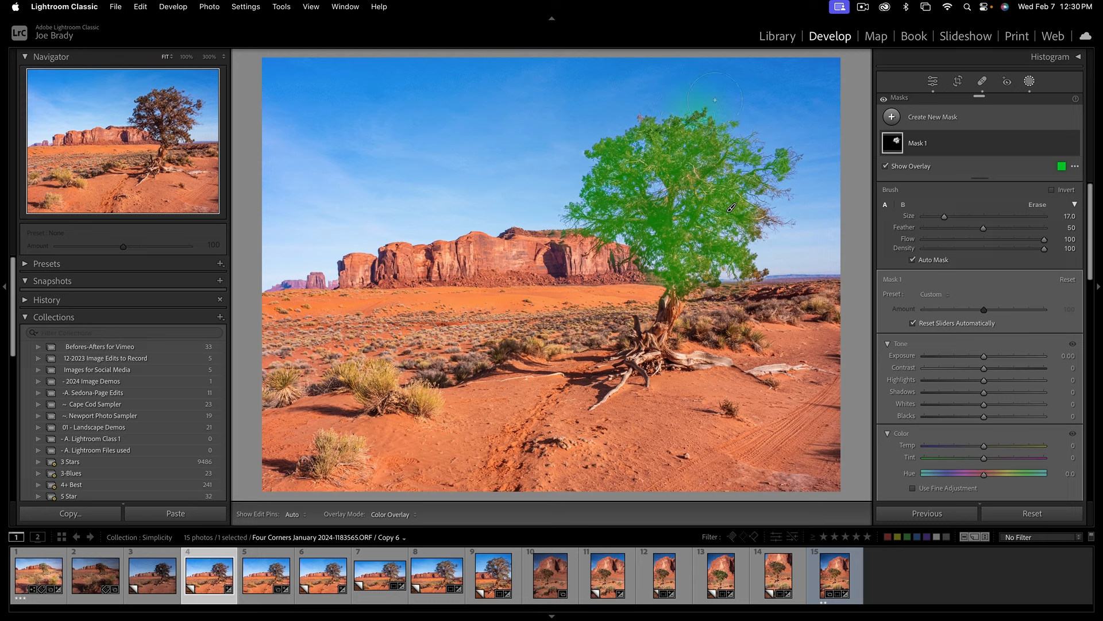
# - Erase mask spill above the treetop and extend the brush mask over the mid-ground shrubs, the shrubs beside the trunk and the foreground grass clumps
pyautogui.press('alt')
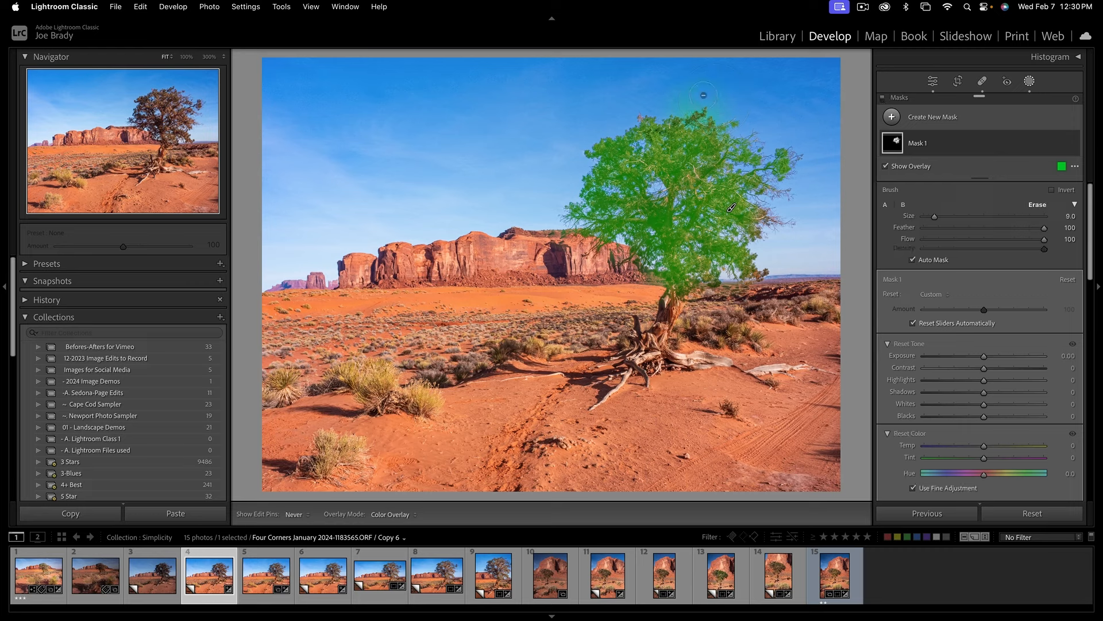
pyautogui.moveTo(707, 99)
pyautogui.mouseDown()
pyautogui.moveTo(713, 100)
pyautogui.moveTo(673, 109)
pyautogui.moveTo(672, 98)
pyautogui.moveTo(727, 113)
pyautogui.mouseUp()
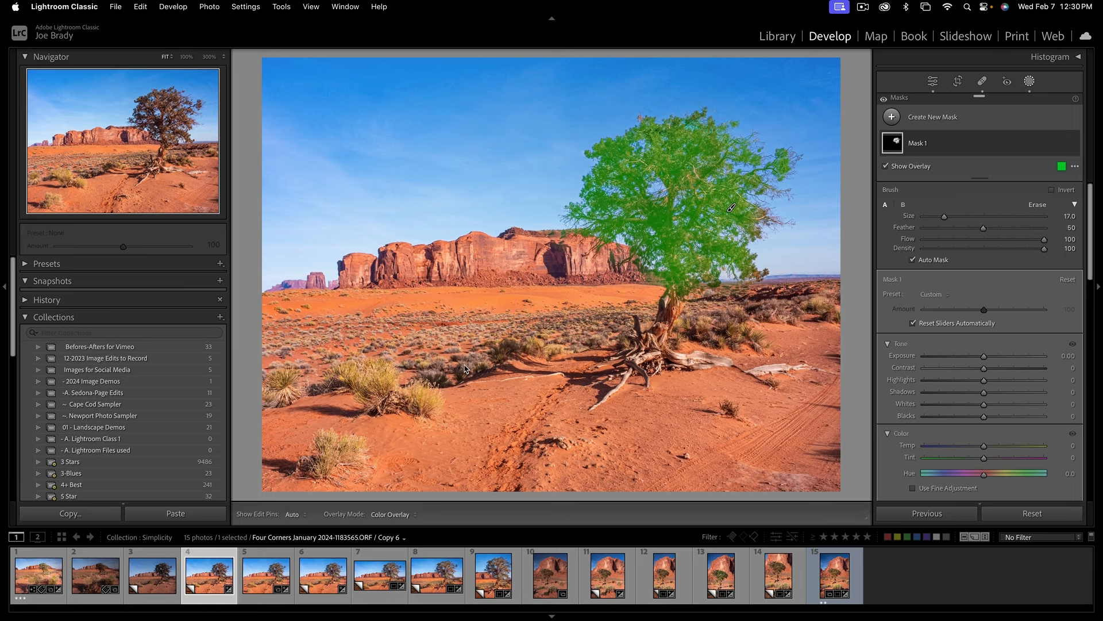
pyautogui.moveTo(444, 381)
pyautogui.mouseDown()
pyautogui.moveTo(485, 359)
pyautogui.moveTo(611, 337)
pyautogui.mouseUp()
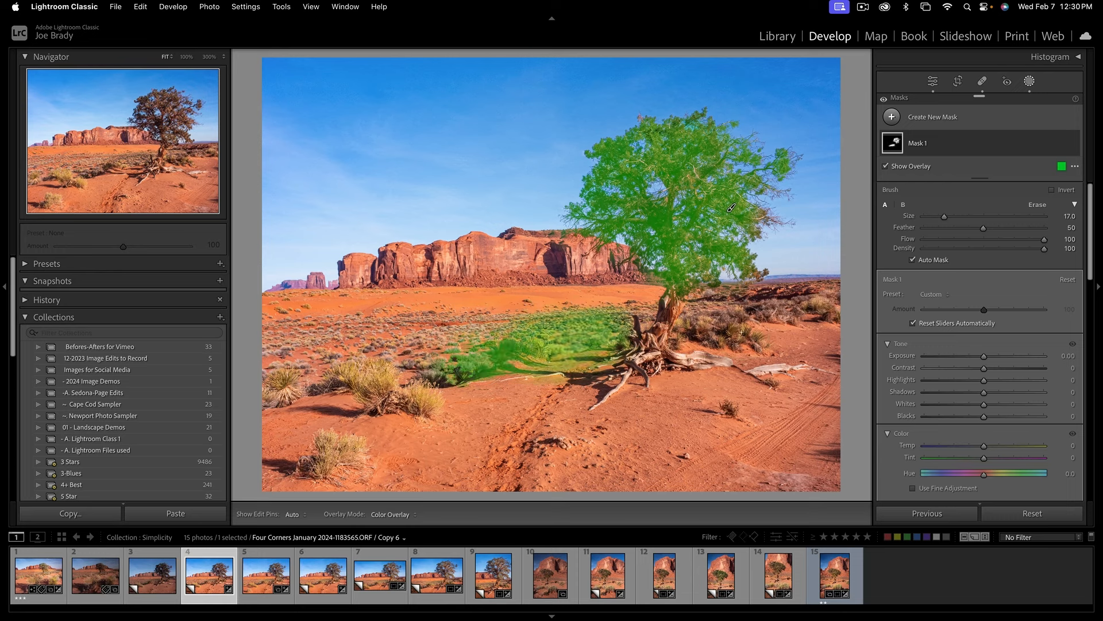
pyautogui.moveTo(726, 336)
pyautogui.mouseDown()
pyautogui.moveTo(787, 307)
pyautogui.moveTo(833, 307)
pyautogui.mouseUp()
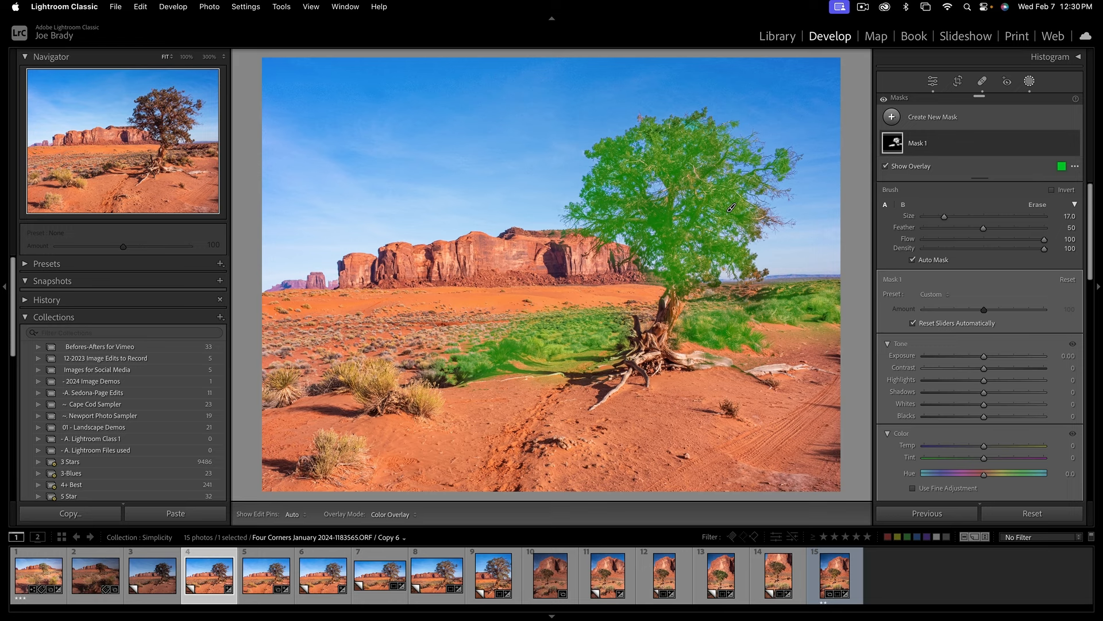
pyautogui.moveTo(379, 371); pyautogui.dragTo(423, 403)
pyautogui.click(336, 454)
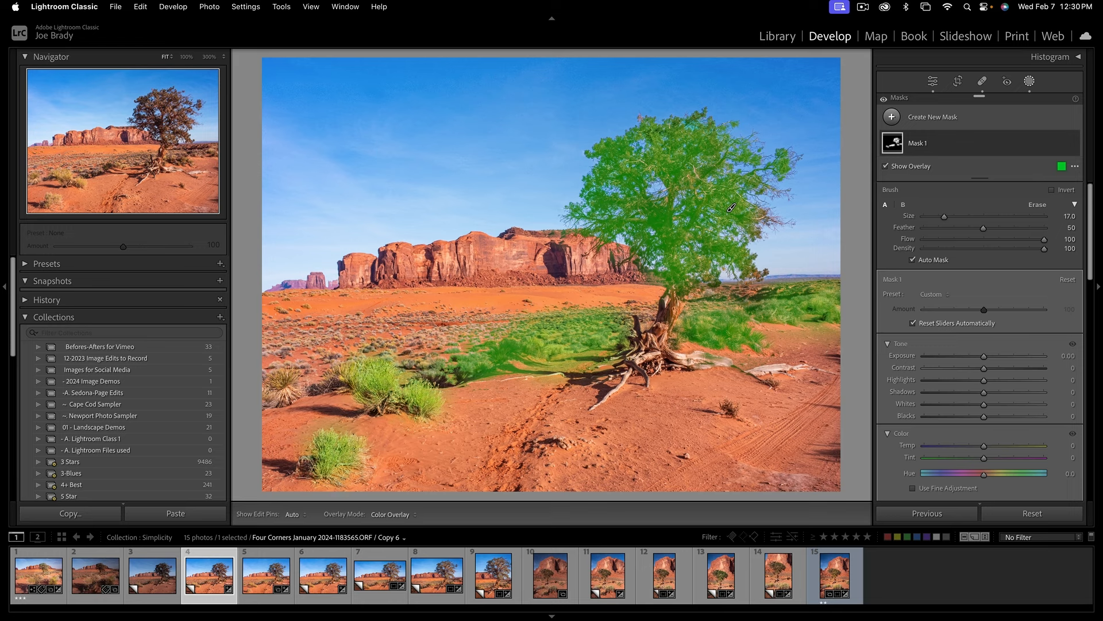
pyautogui.moveTo(279, 385); pyautogui.dragTo(284, 382)
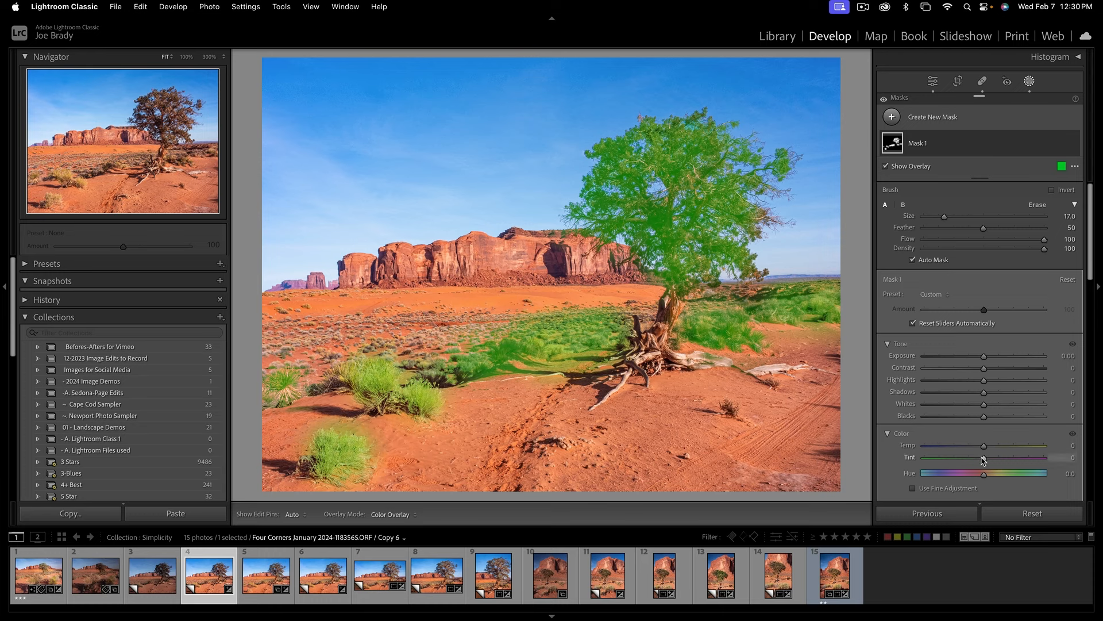
# - Hide the overlay, set the vegetation mask's Temp to -18, Tint to -39 and Exposure to 0.09, and deselect the mask
pyautogui.press('o')
pyautogui.moveTo(984, 460)
pyautogui.mouseDown()
pyautogui.moveTo(957, 463)
pyautogui.moveTo(973, 450)
pyautogui.mouseUp()
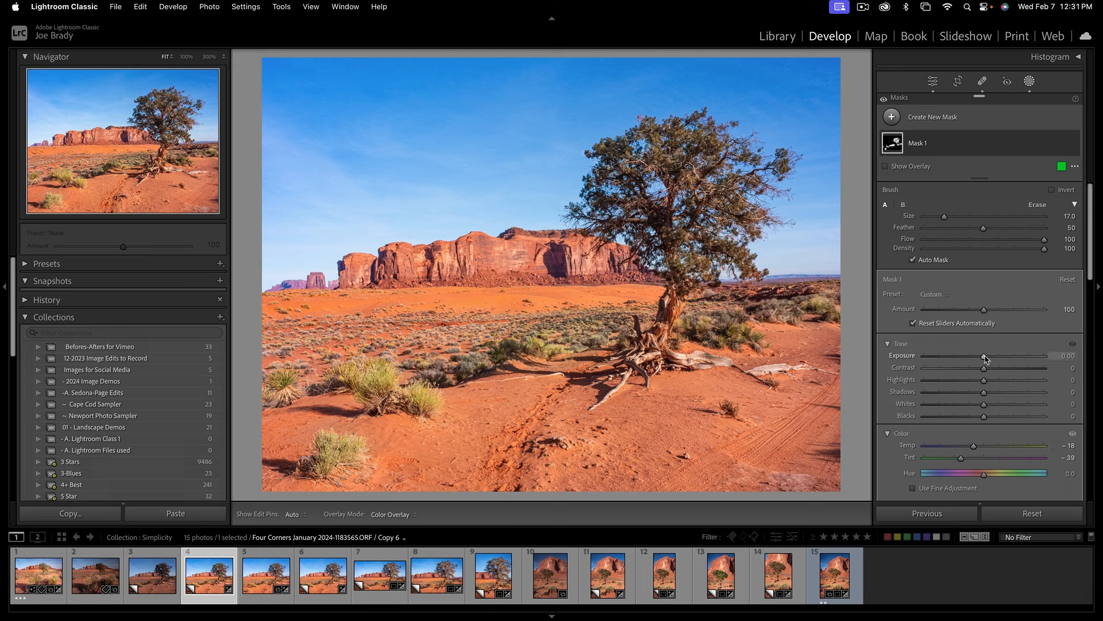
pyautogui.moveTo(985, 360); pyautogui.dragTo(986, 359)
pyautogui.press('Escape')
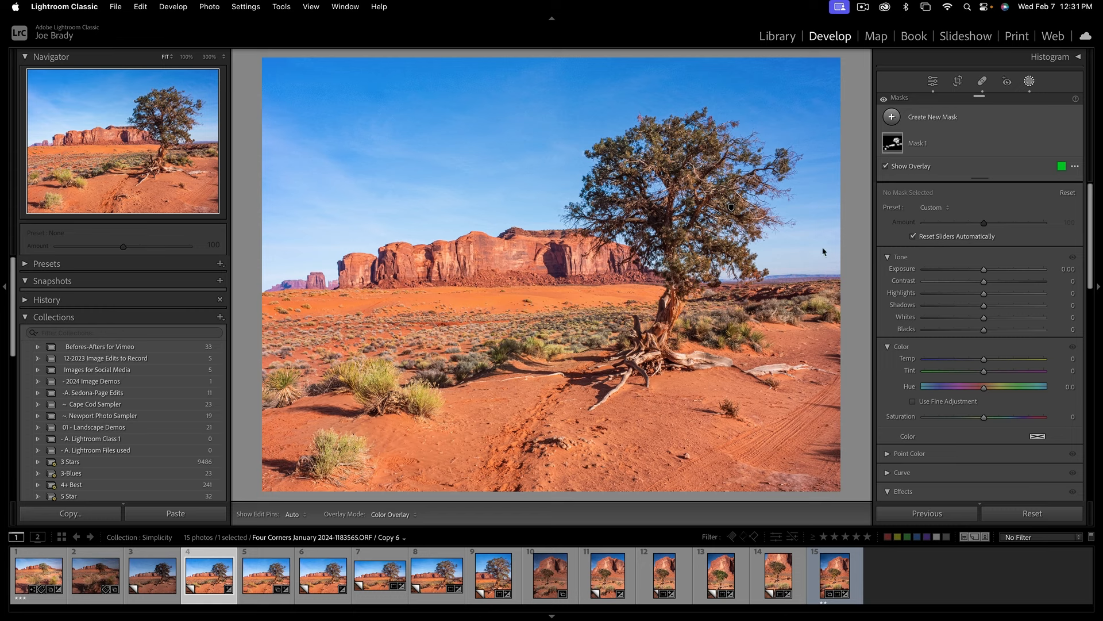
# - Create a second brush mask and paint it over the right side of the tree canopy, hiding its overlay
pyautogui.press('k')
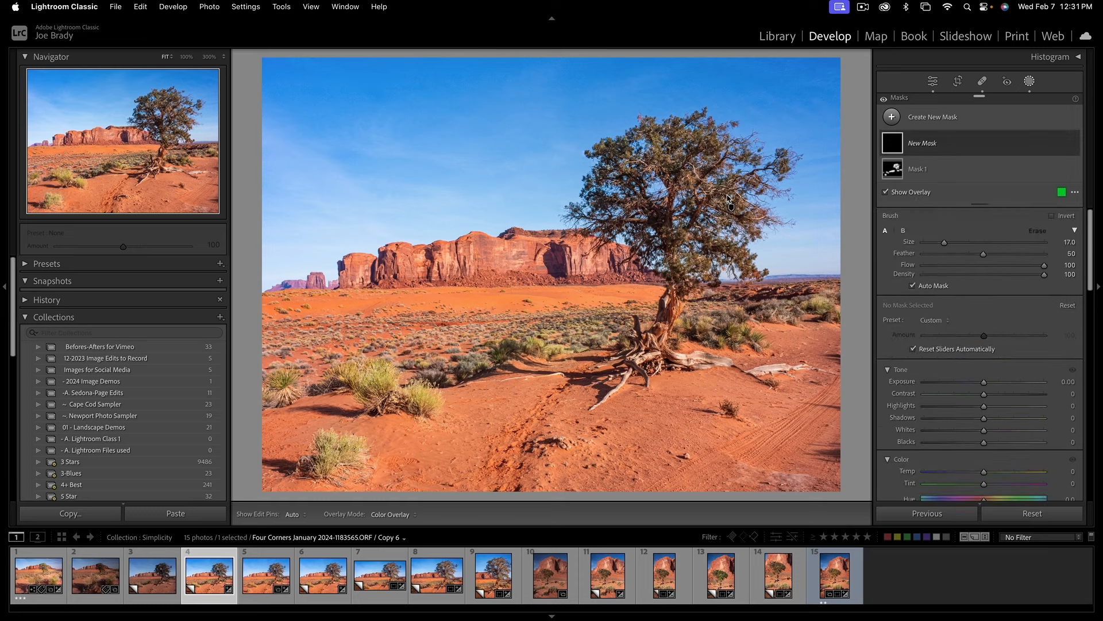
pyautogui.moveTo(698, 148)
pyautogui.mouseDown()
pyautogui.moveTo(724, 207)
pyautogui.moveTo(684, 259)
pyautogui.mouseUp()
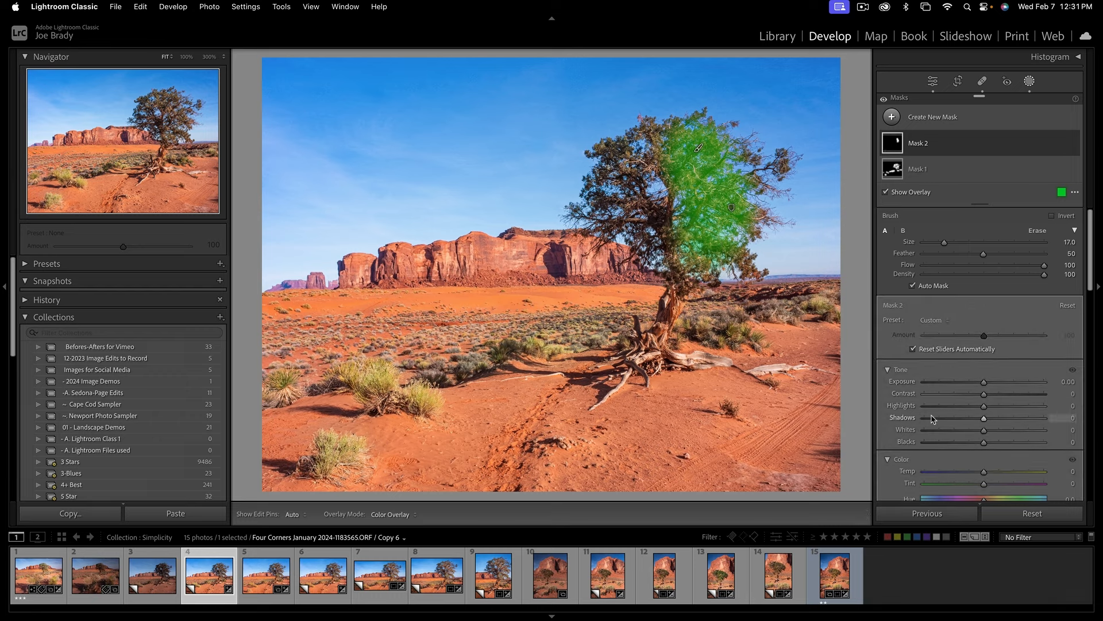
pyautogui.press('o')
# - Set the right-canopy mask's Exposure to 0.37 and Highlights to -27, and raise its Saturation
pyautogui.moveTo(985, 384); pyautogui.dragTo(989, 383)
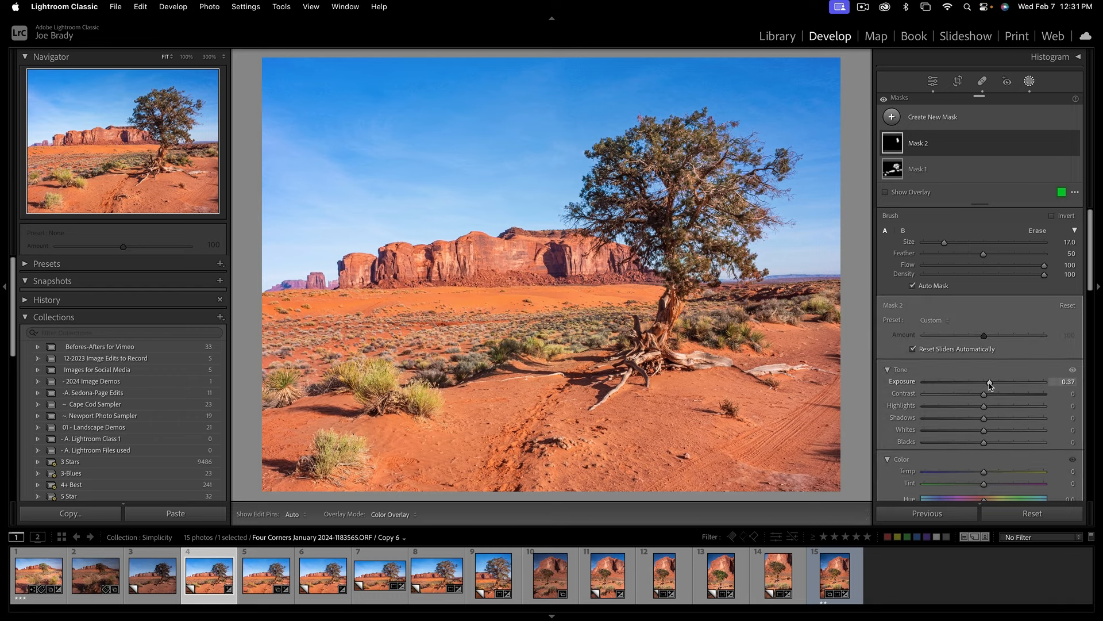
pyautogui.click(968, 406)
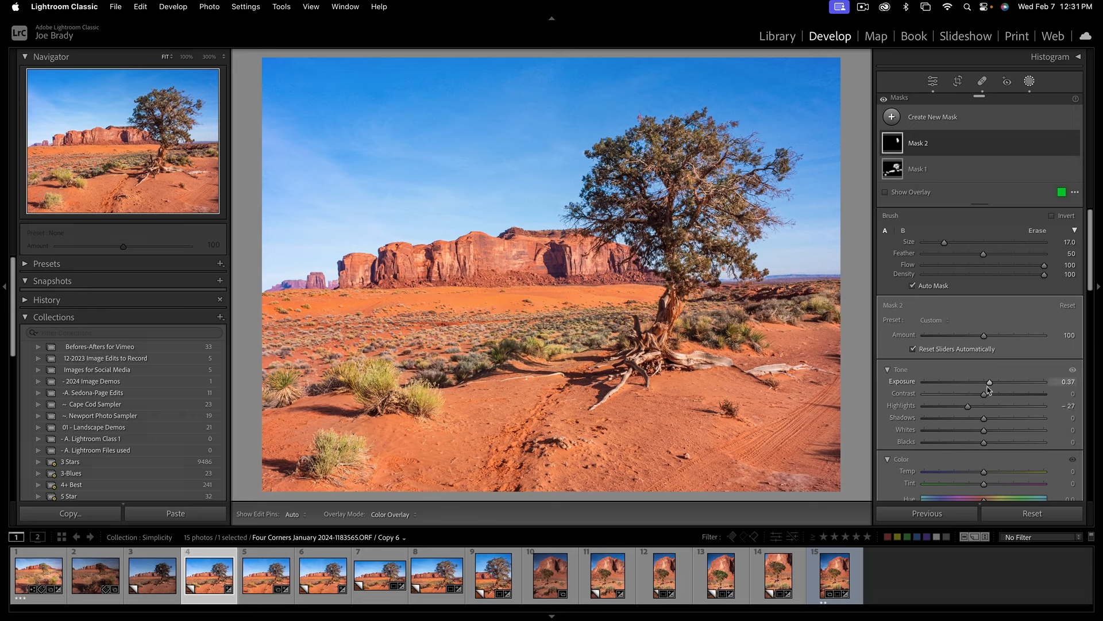
pyautogui.scroll(-3, 1000, 472)
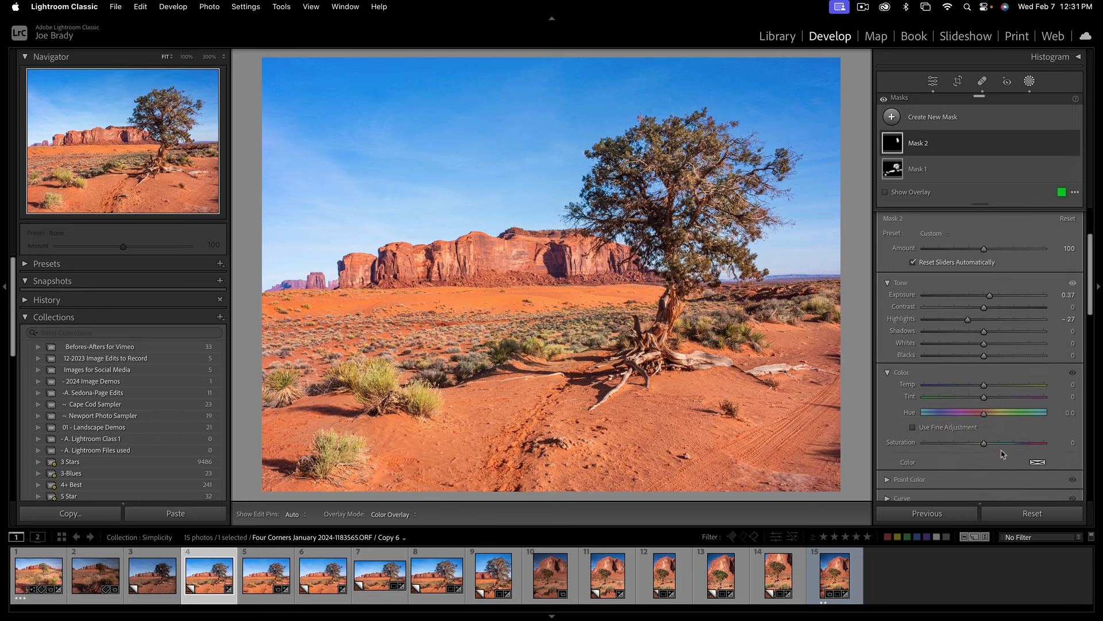
pyautogui.click(1009, 443)
# - Set the vegetation mask's Saturation to 27 and compare the result with the unedited virtual copy
pyautogui.click(899, 175)
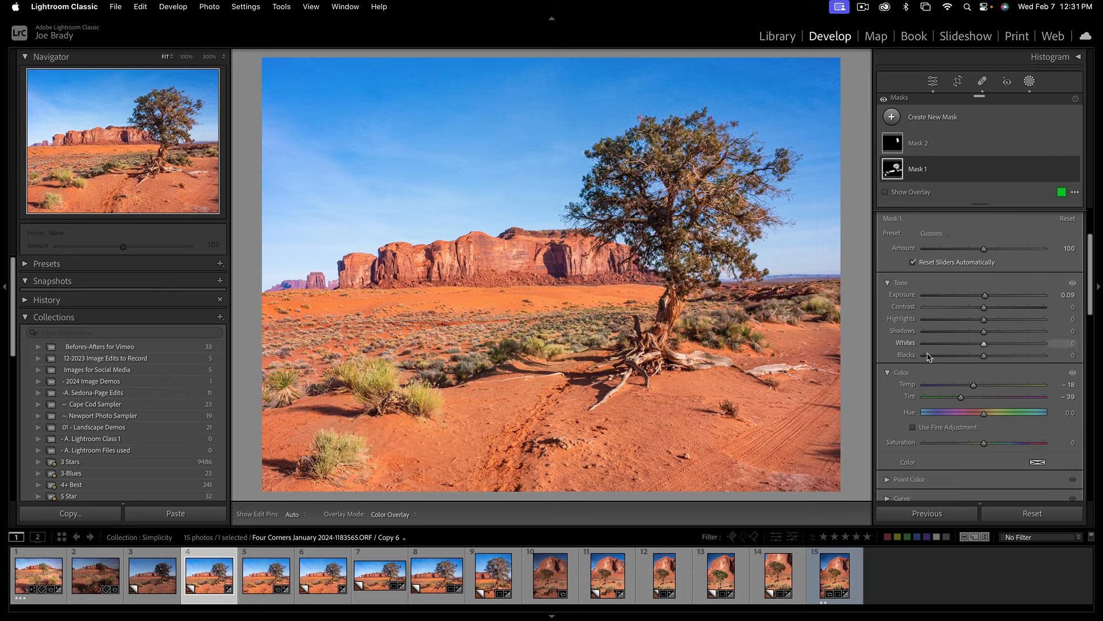
pyautogui.click(895, 191)
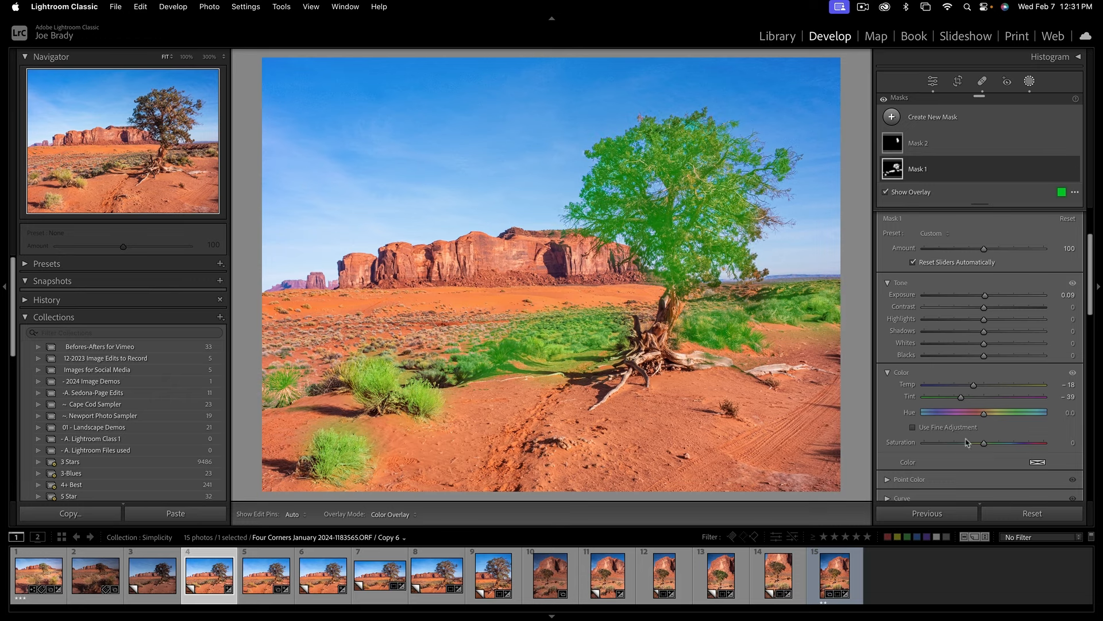
pyautogui.moveTo(993, 444); pyautogui.dragTo(1000, 444)
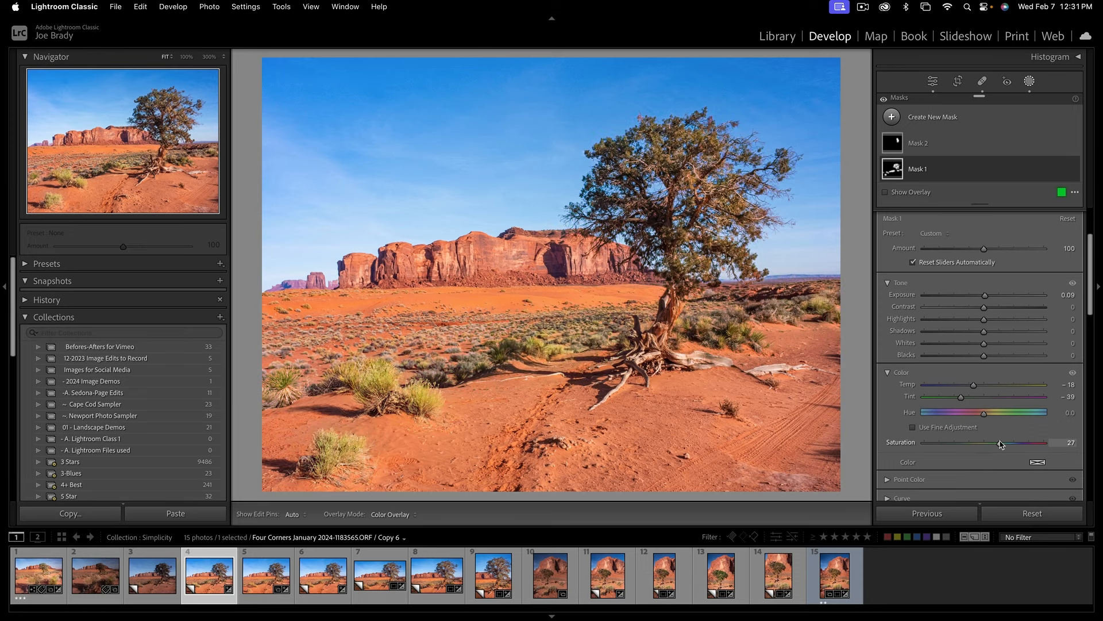
pyautogui.press('o')
pyautogui.click(163, 574)
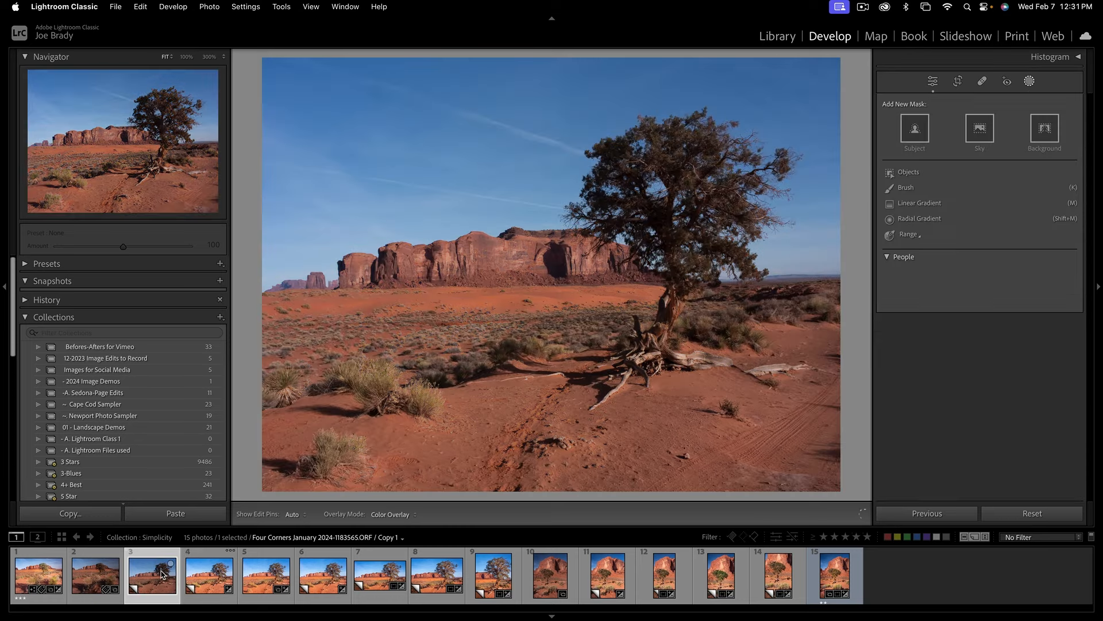
pyautogui.click(216, 580)
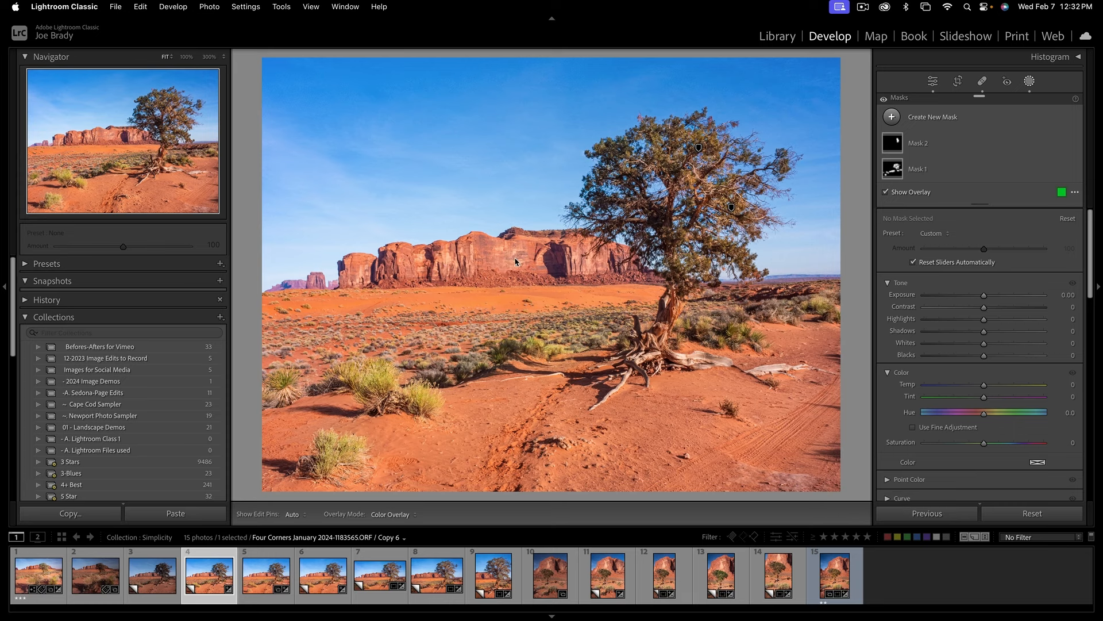
# - Create a third brush mask and paint it over the whole red mesa, including the part behind the tree
pyautogui.press('k')
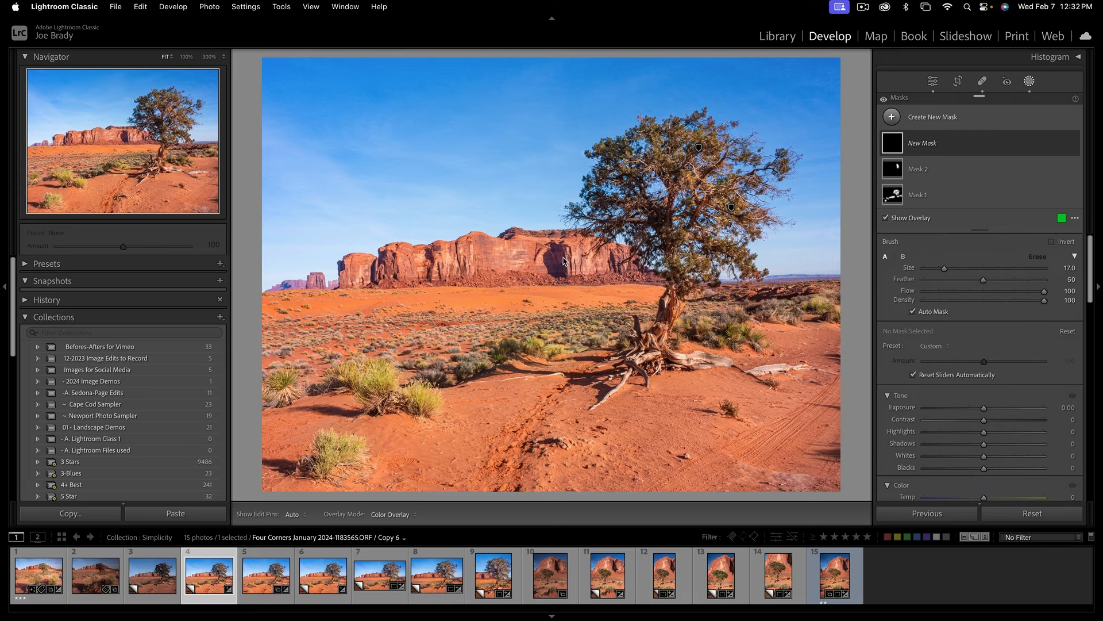
pyautogui.press('h')
pyautogui.moveTo(603, 259)
pyautogui.mouseDown()
pyautogui.moveTo(455, 254)
pyautogui.moveTo(334, 266)
pyautogui.mouseUp()
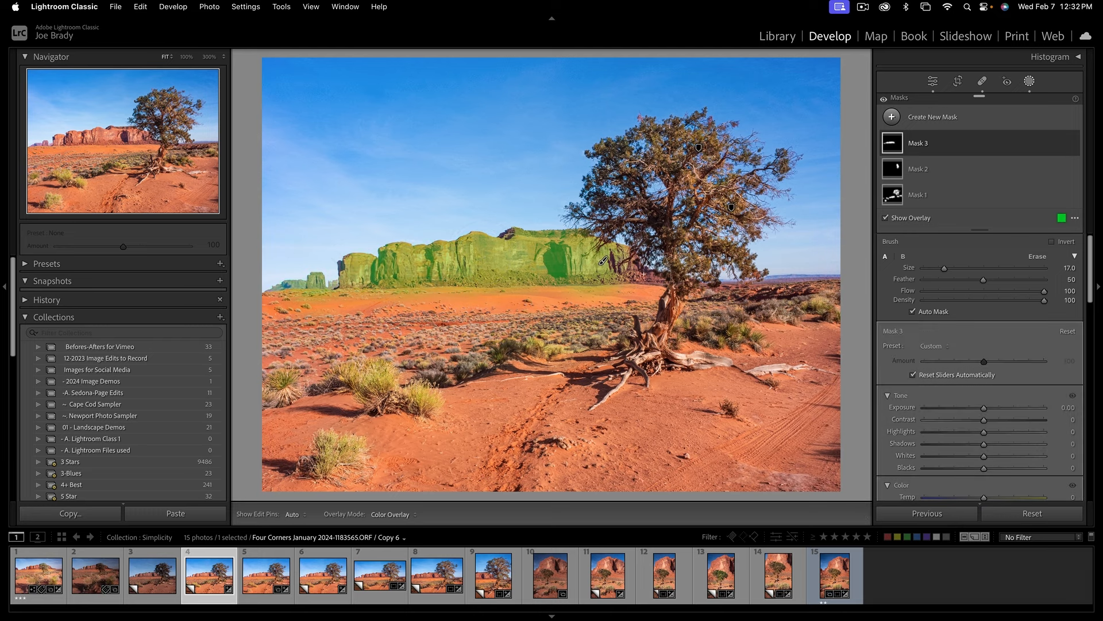
pyautogui.click(643, 275)
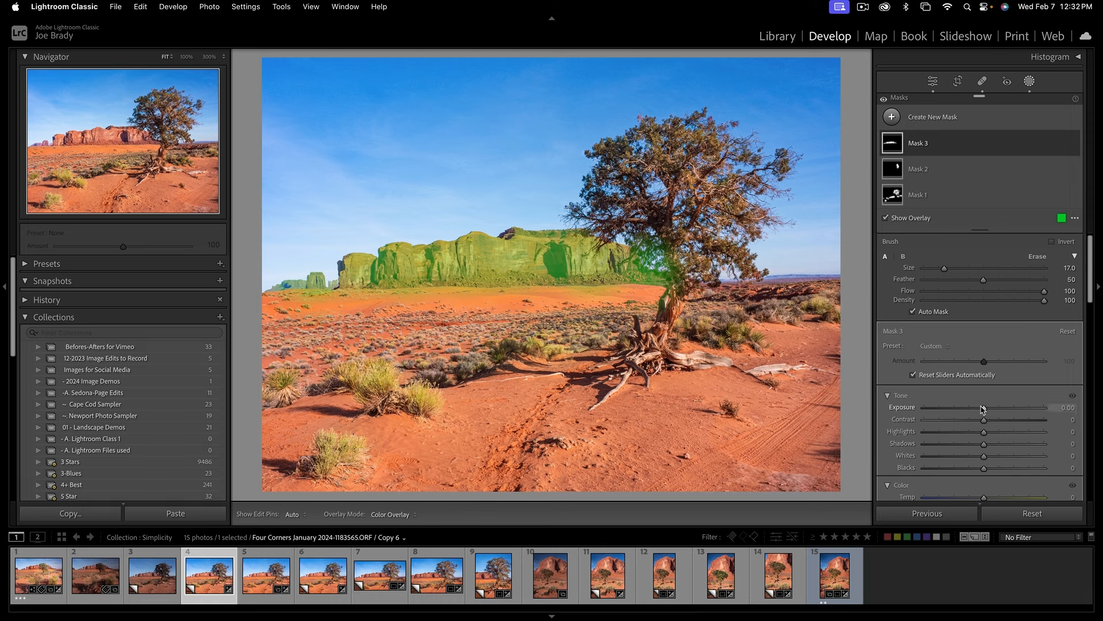
# - Hide the overlay, darken the mesa mask to an Exposure of -0.27 and deselect it
pyautogui.press('o')
pyautogui.moveTo(983, 409); pyautogui.dragTo(980, 409)
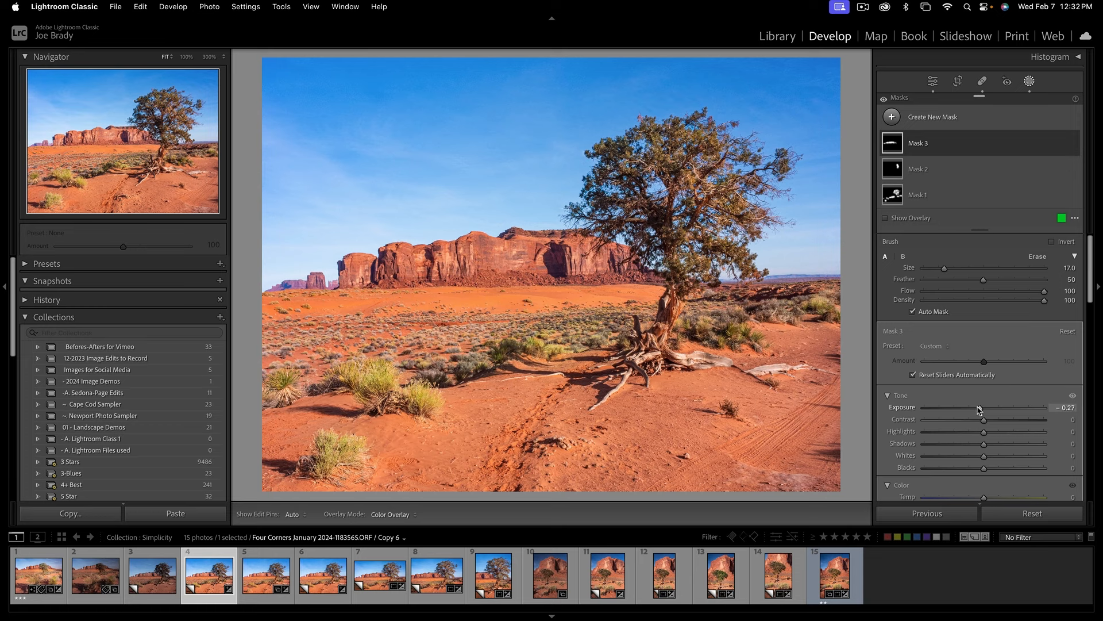
pyautogui.press('Escape')
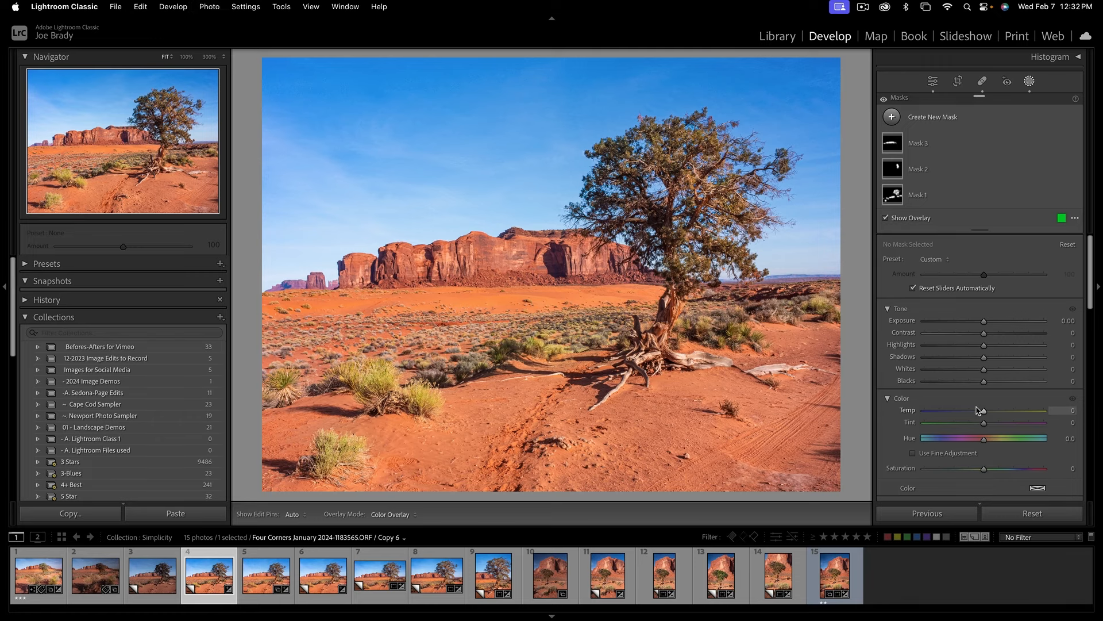
# - Create a virtual copy of the edited photo and open that new copy for editing
pyautogui.press('super+apostrophe')
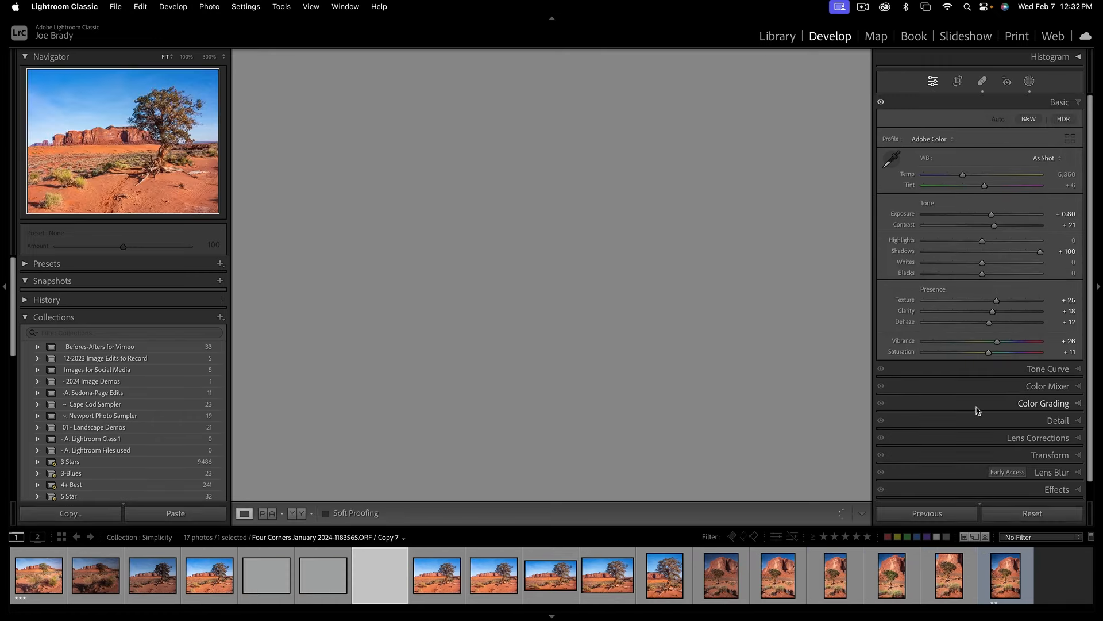
pyautogui.click(211, 579)
pyautogui.click(266, 575)
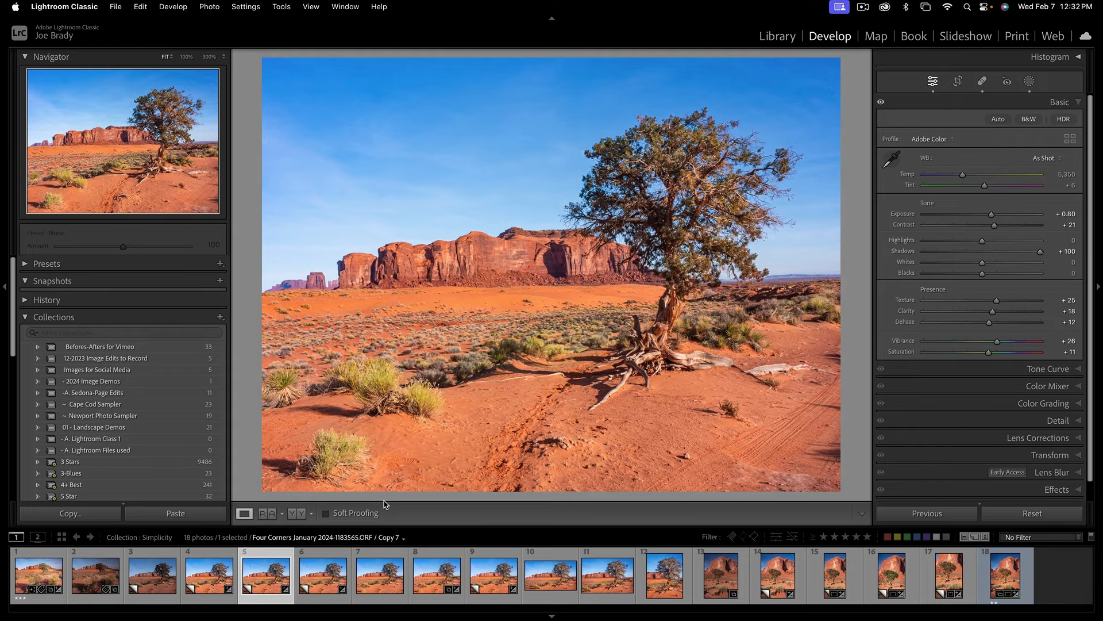
# - Crop surplus sky and foreground off the new copy's top and bottom edges, and review the result full screen
pyautogui.press('r')
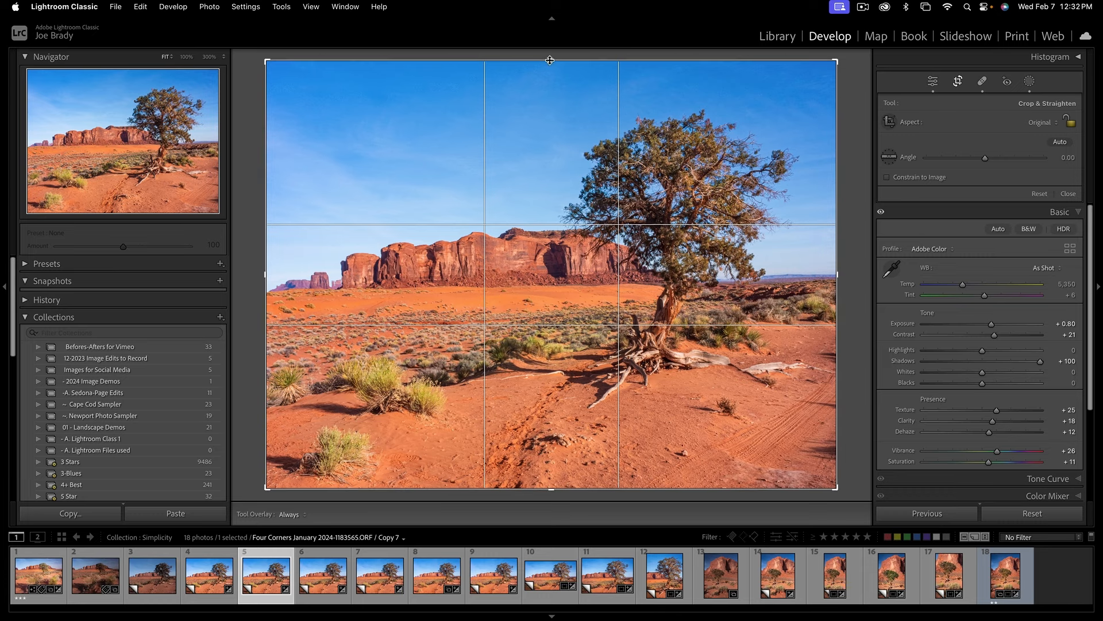
pyautogui.moveTo(552, 60); pyautogui.dragTo(552, 81)
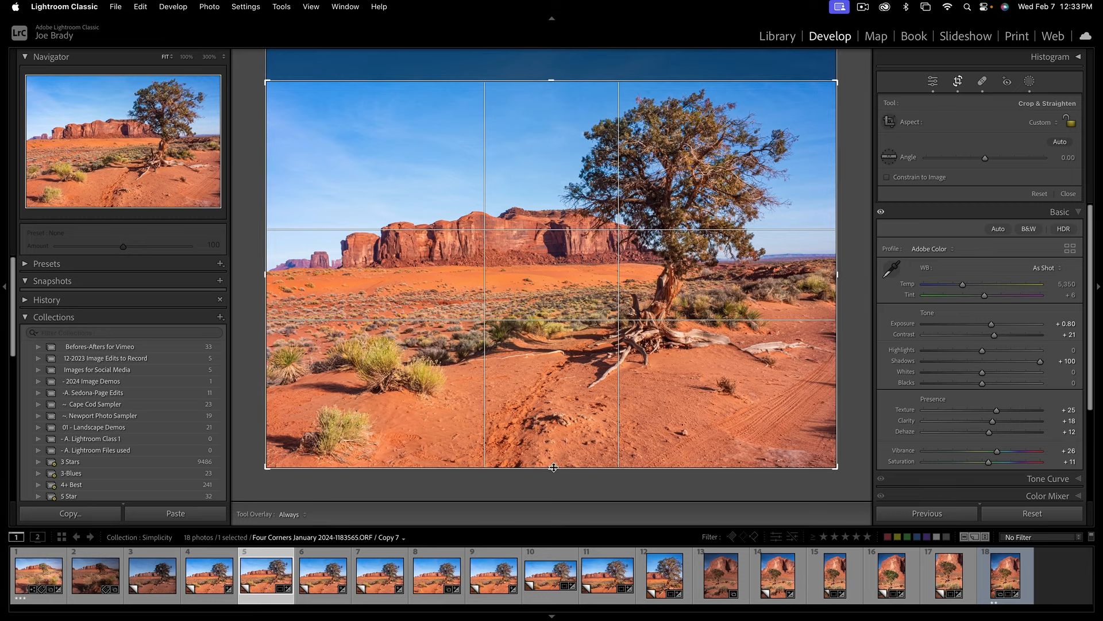
pyautogui.moveTo(550, 468); pyautogui.dragTo(547, 437)
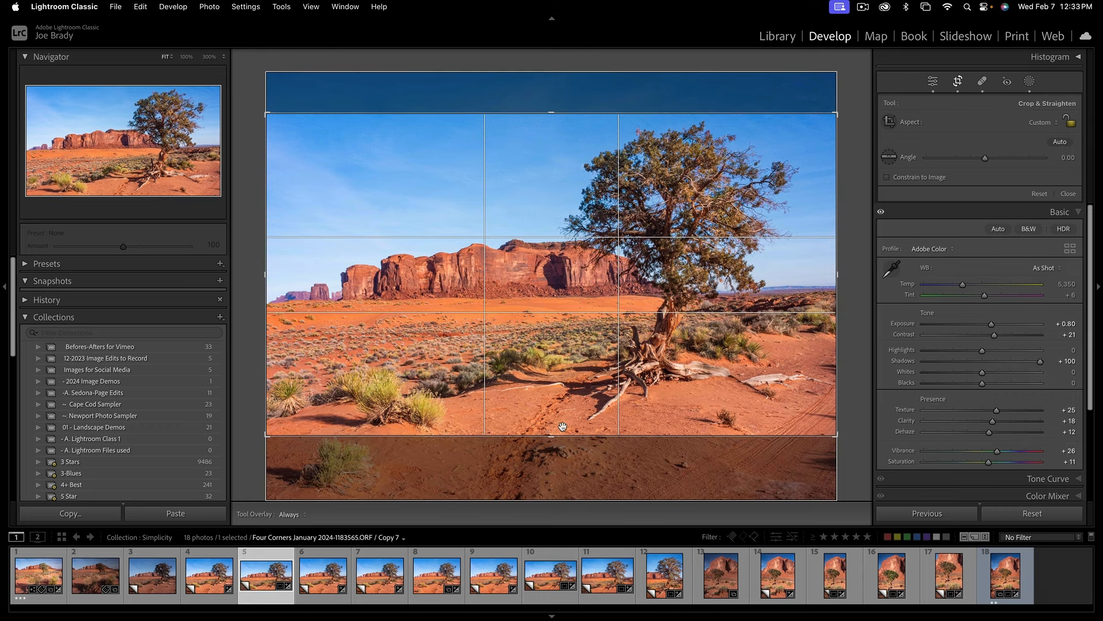
pyautogui.press('Return')
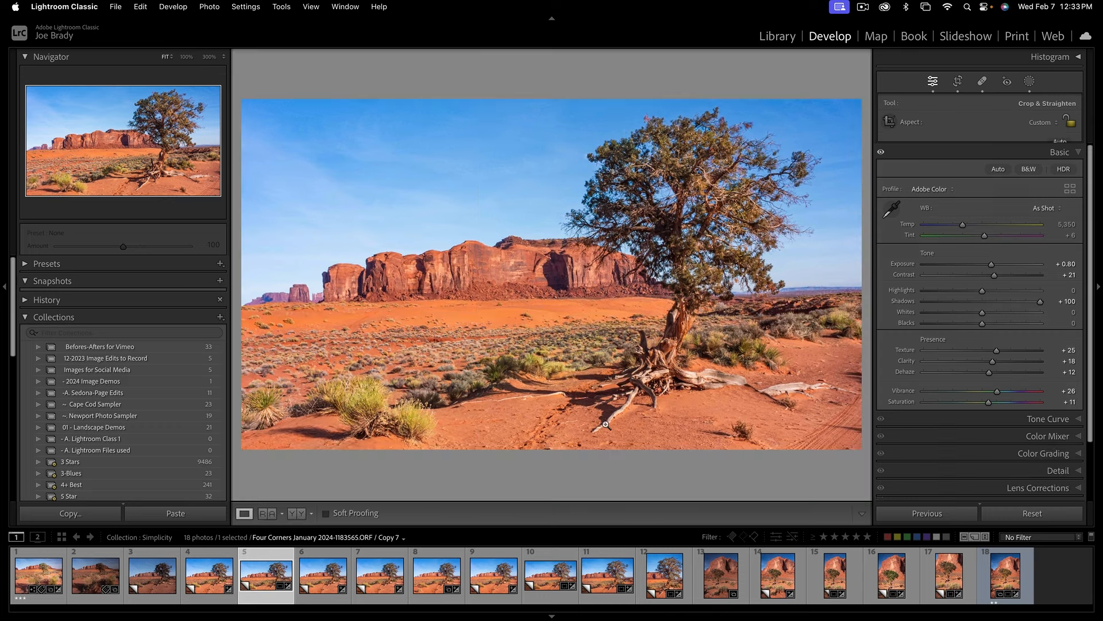
pyautogui.press('f')
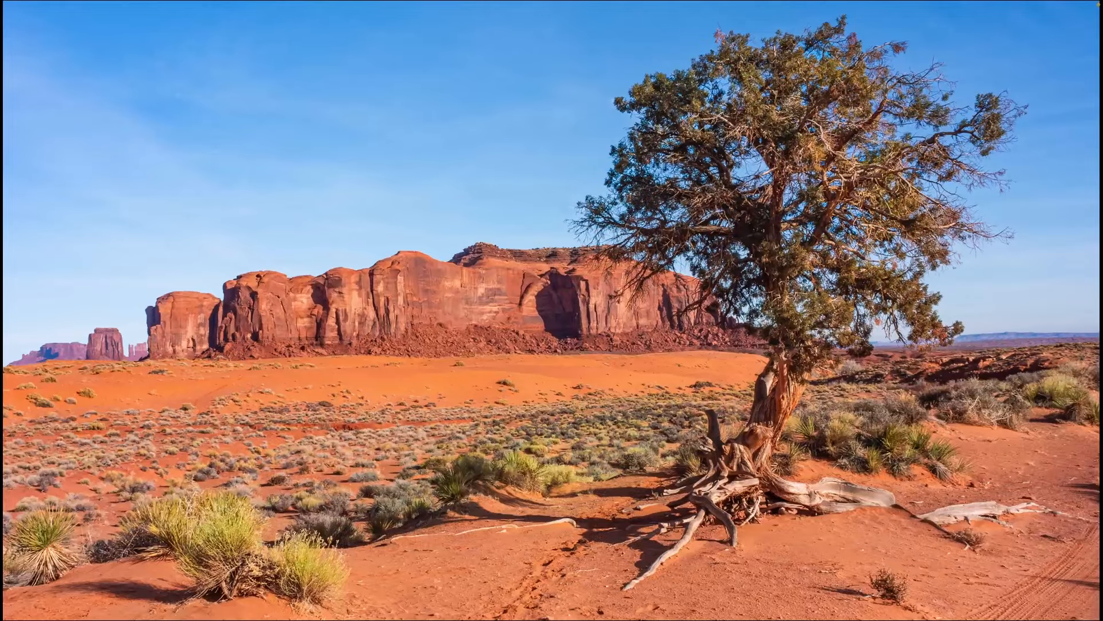
pyautogui.press('f')
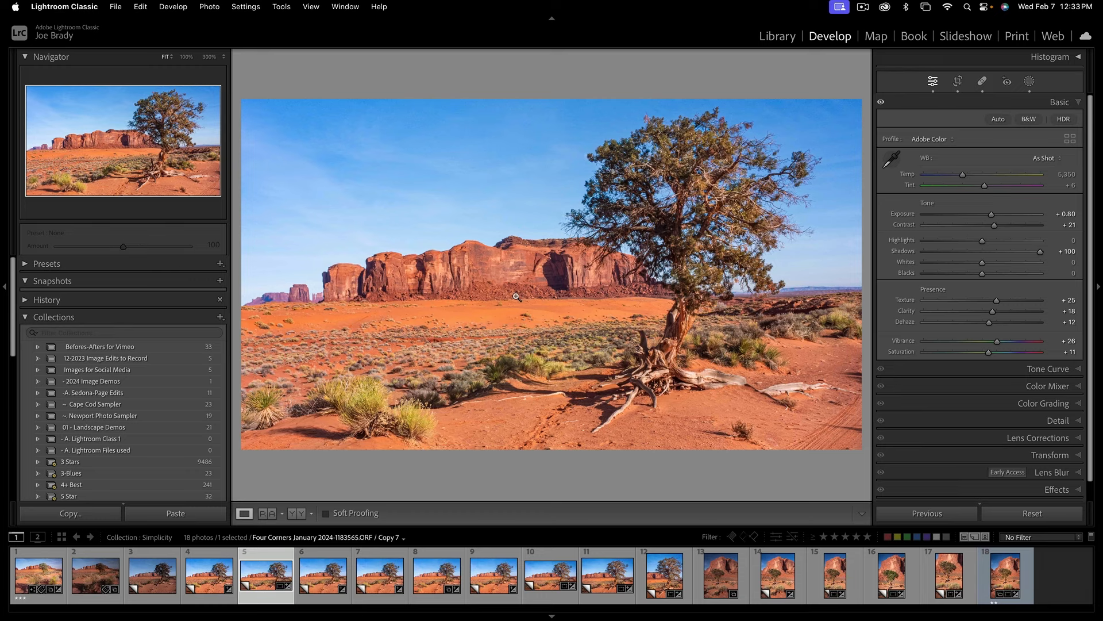
# - Tighten the crop on the photo's left edge up to the mesa and bring back a little sky at the top
pyautogui.press('r')
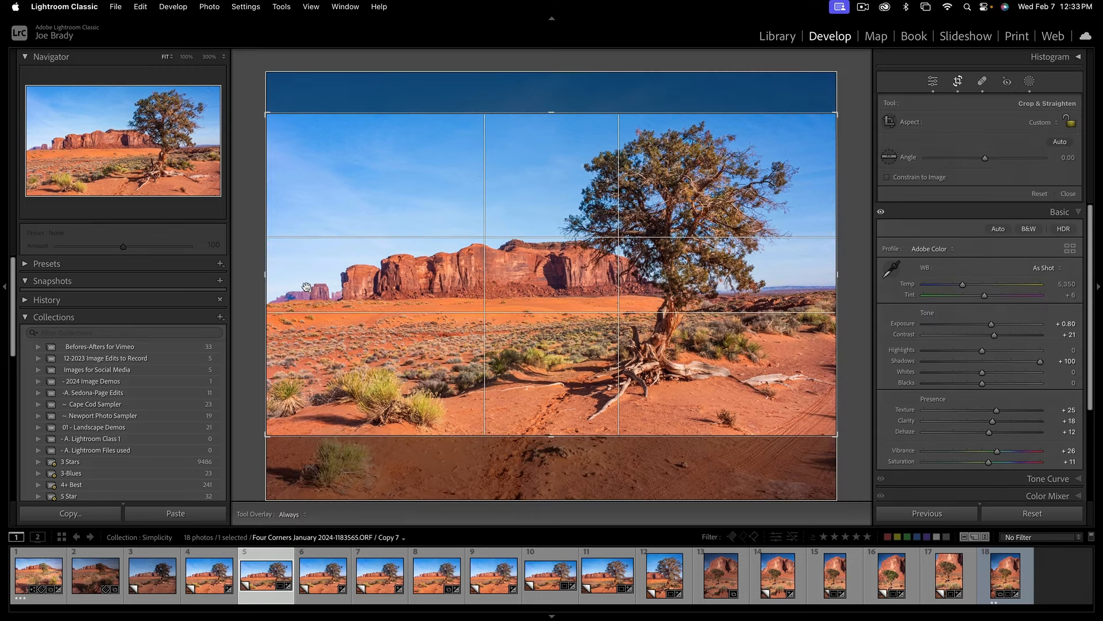
pyautogui.moveTo(266, 277); pyautogui.dragTo(283, 278)
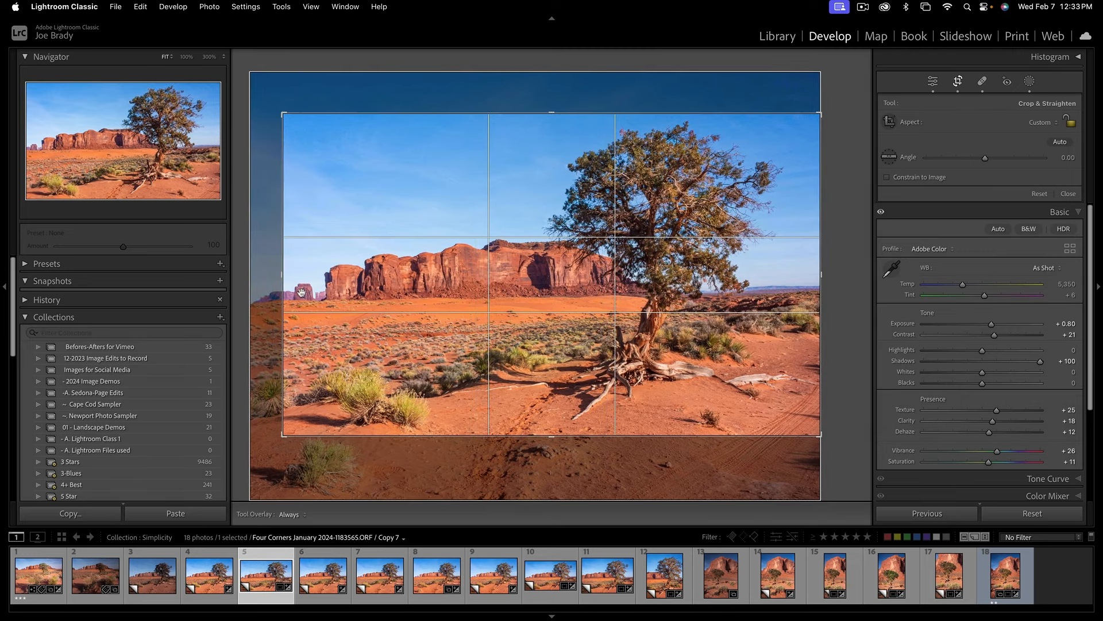
pyautogui.moveTo(283, 277); pyautogui.dragTo(298, 277)
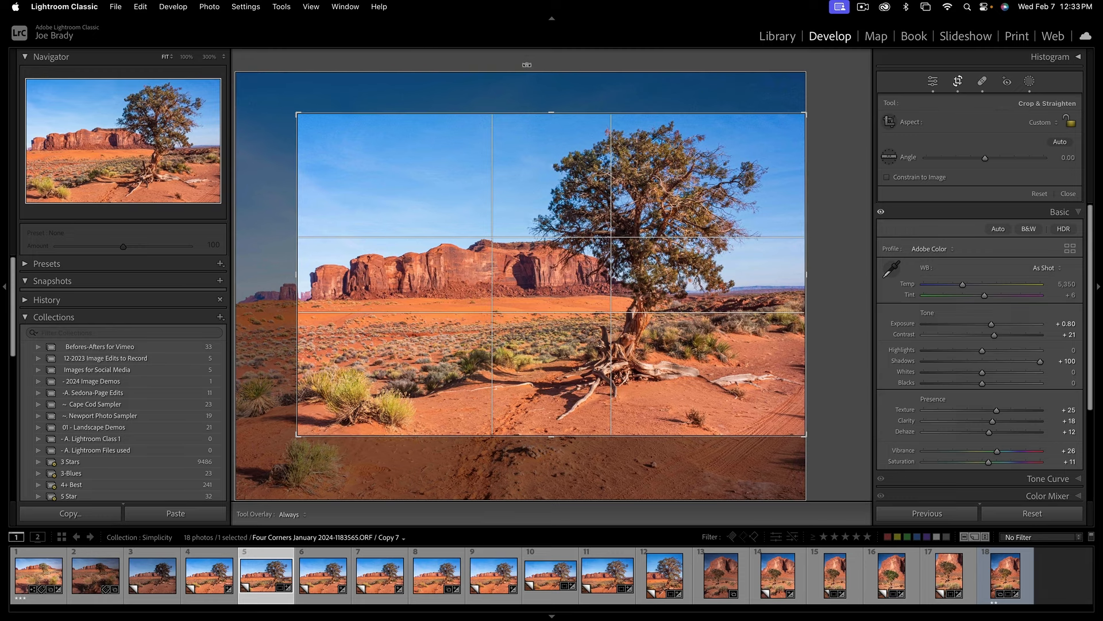
pyautogui.moveTo(552, 111); pyautogui.dragTo(551, 106)
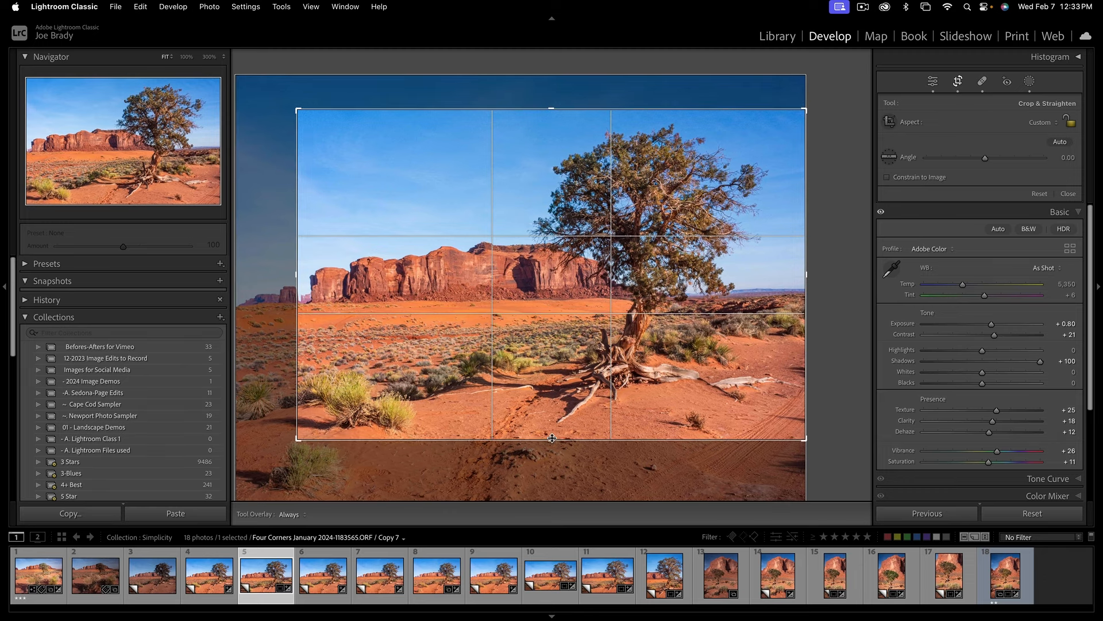
pyautogui.press('Return')
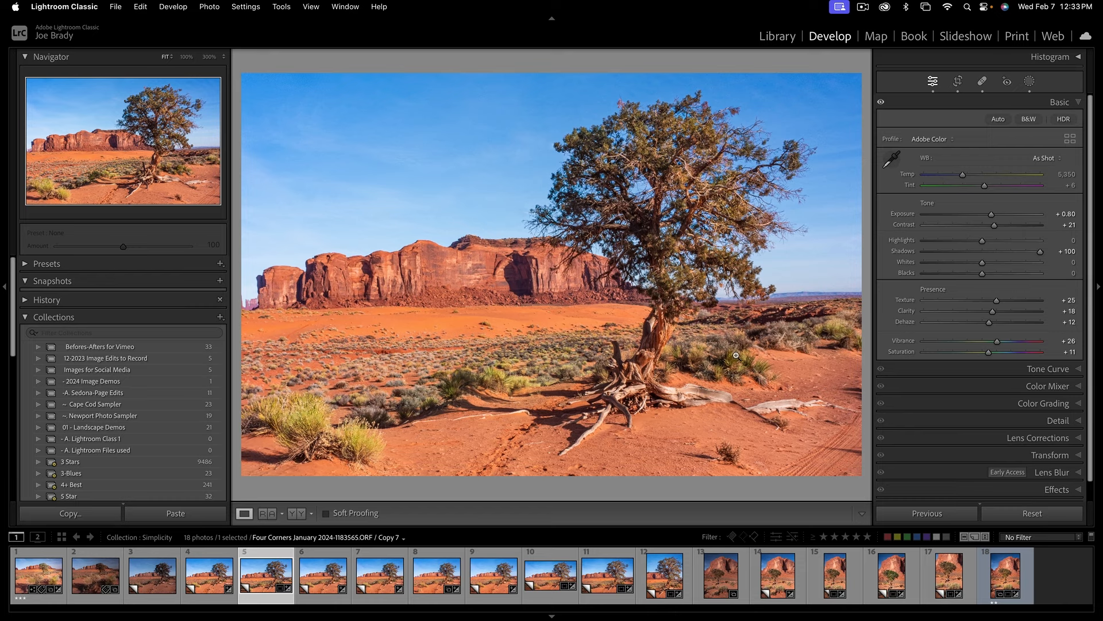
# - Darken the photo's corners by setting the Post-Crop Vignetting Amount to -15
pyautogui.click(1070, 489)
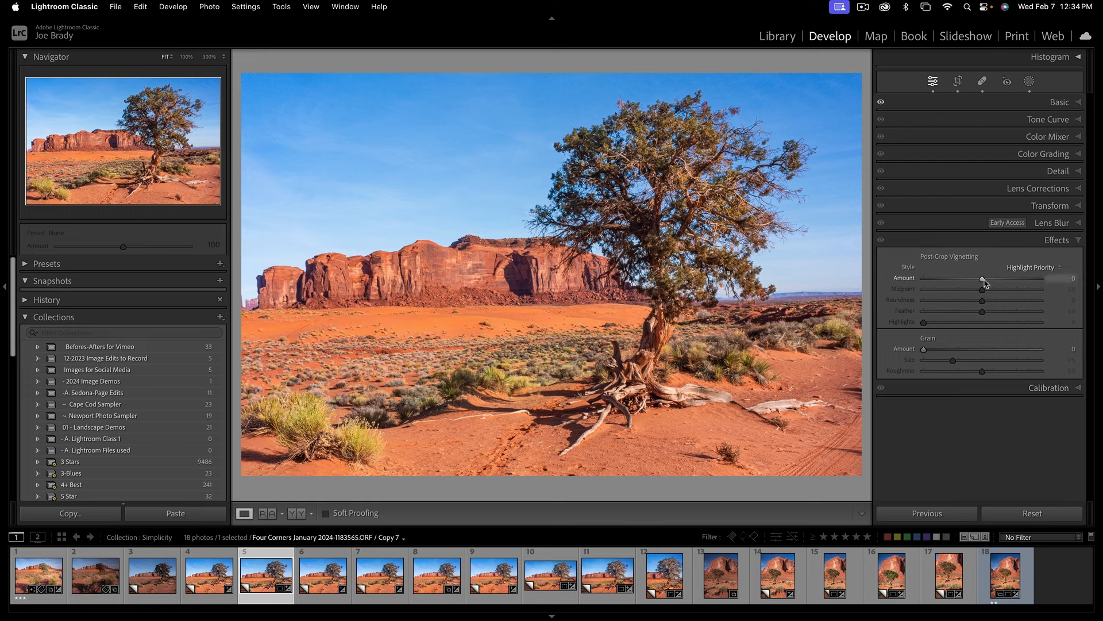
pyautogui.moveTo(982, 280); pyautogui.dragTo(976, 283)
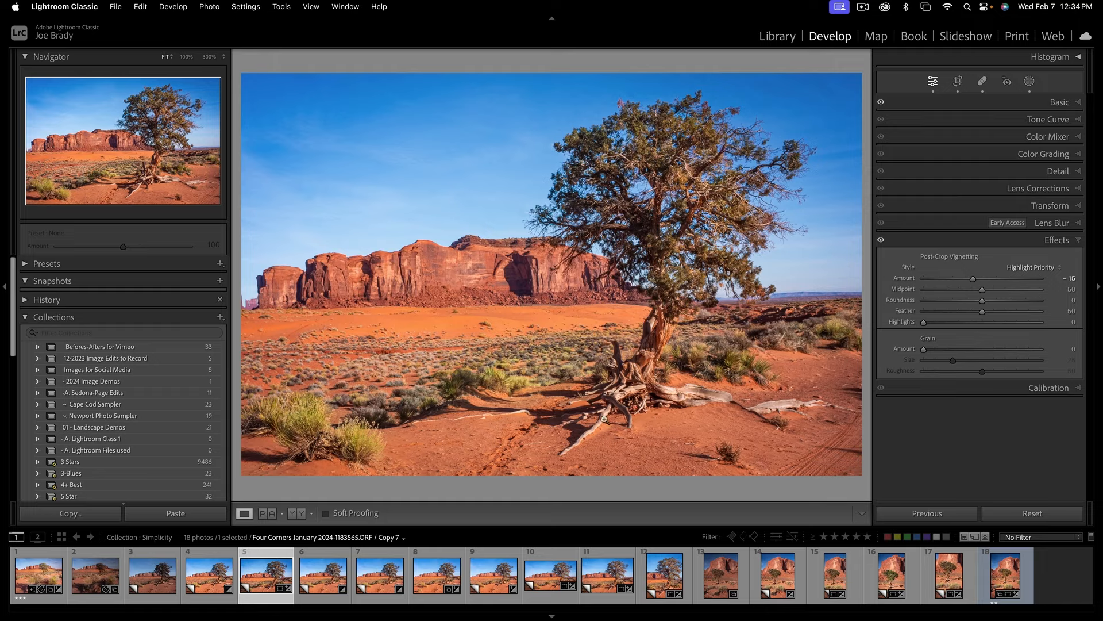
# - Select the unedited copy together with the cropped, vignetted copy for a comparison
pyautogui.keyDown('super'); pyautogui.click(156, 569); pyautogui.keyUp('super')
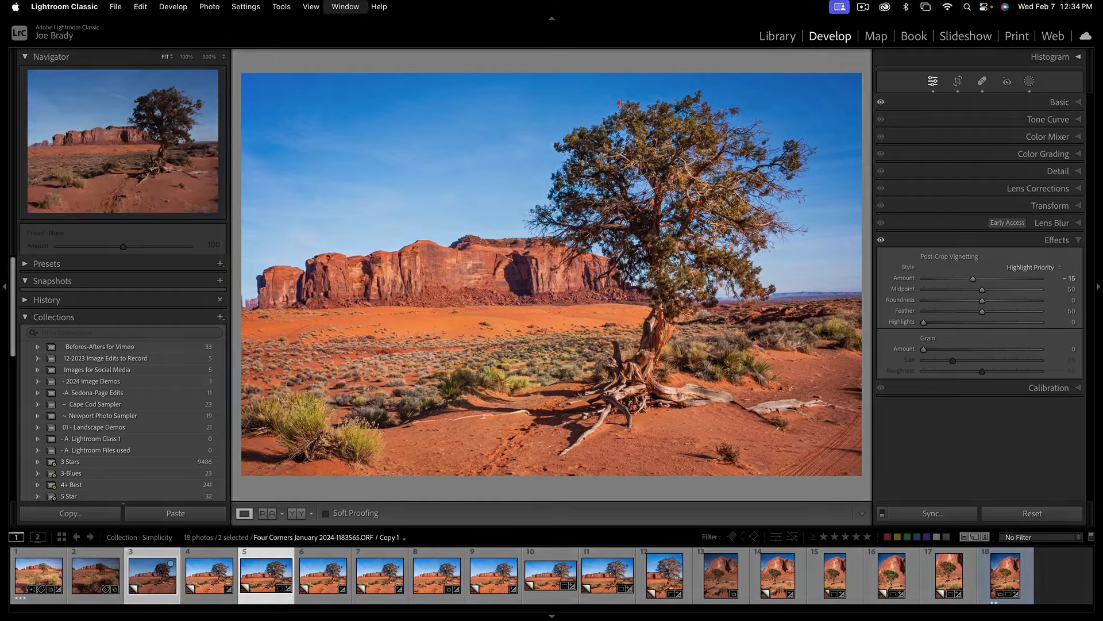